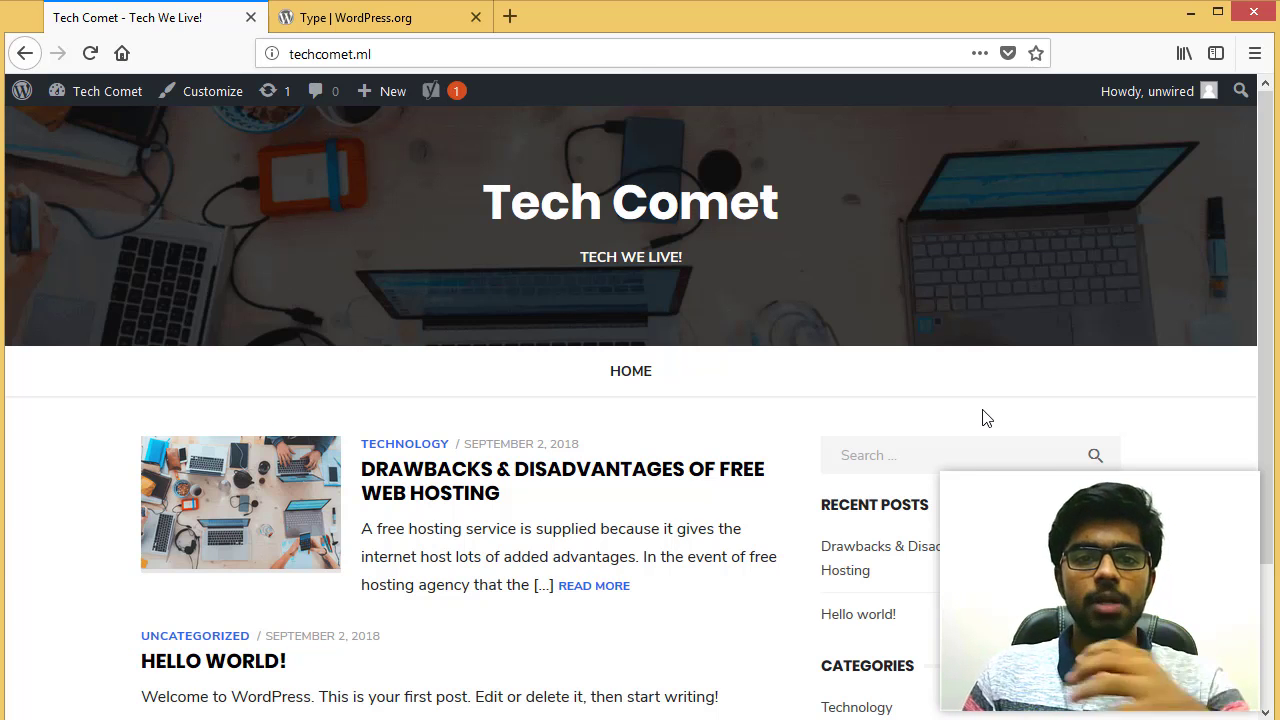
Glance at the Type theme page, then return to the Tech Comet site
click(395, 20)
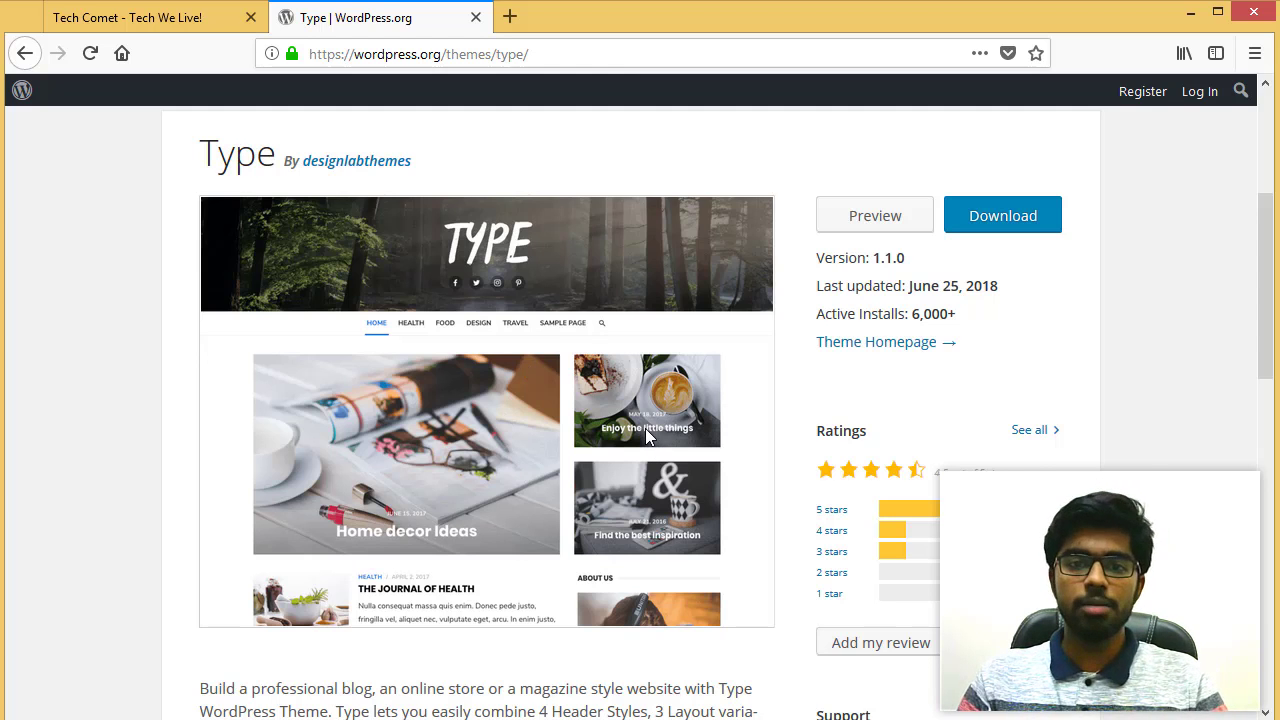
click(190, 18)
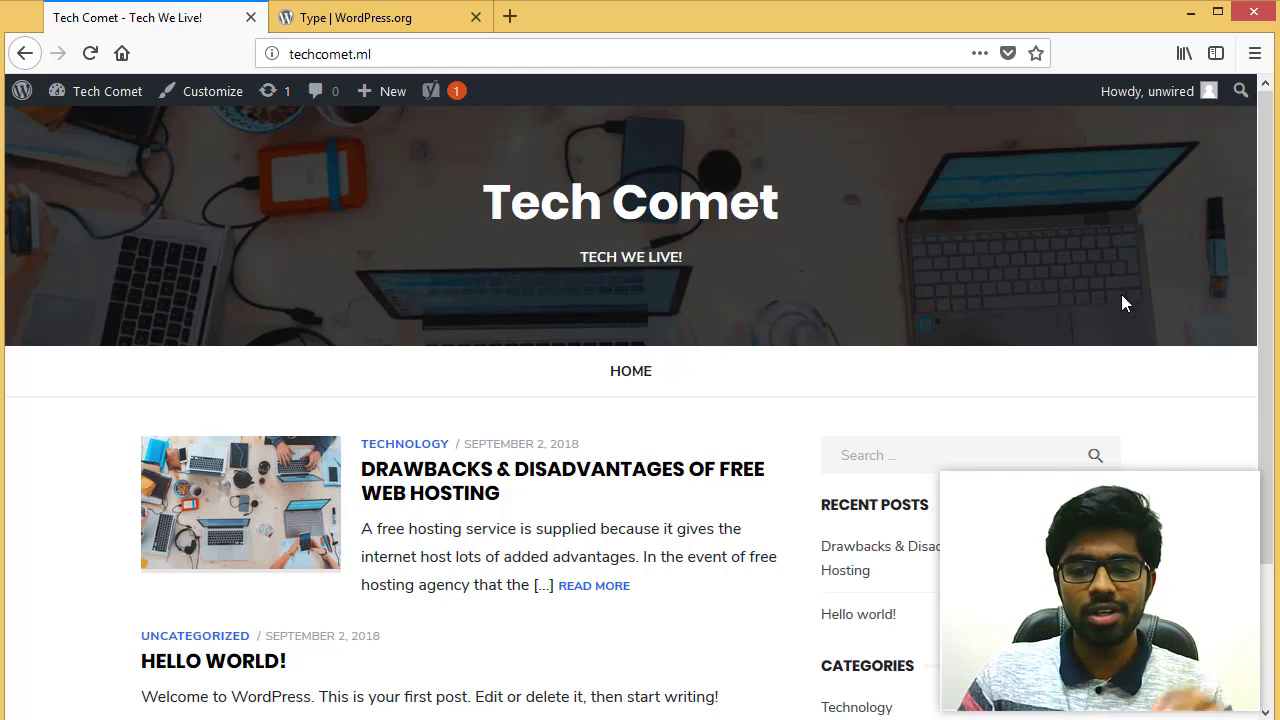
drag(1265, 235, 1274, 438)
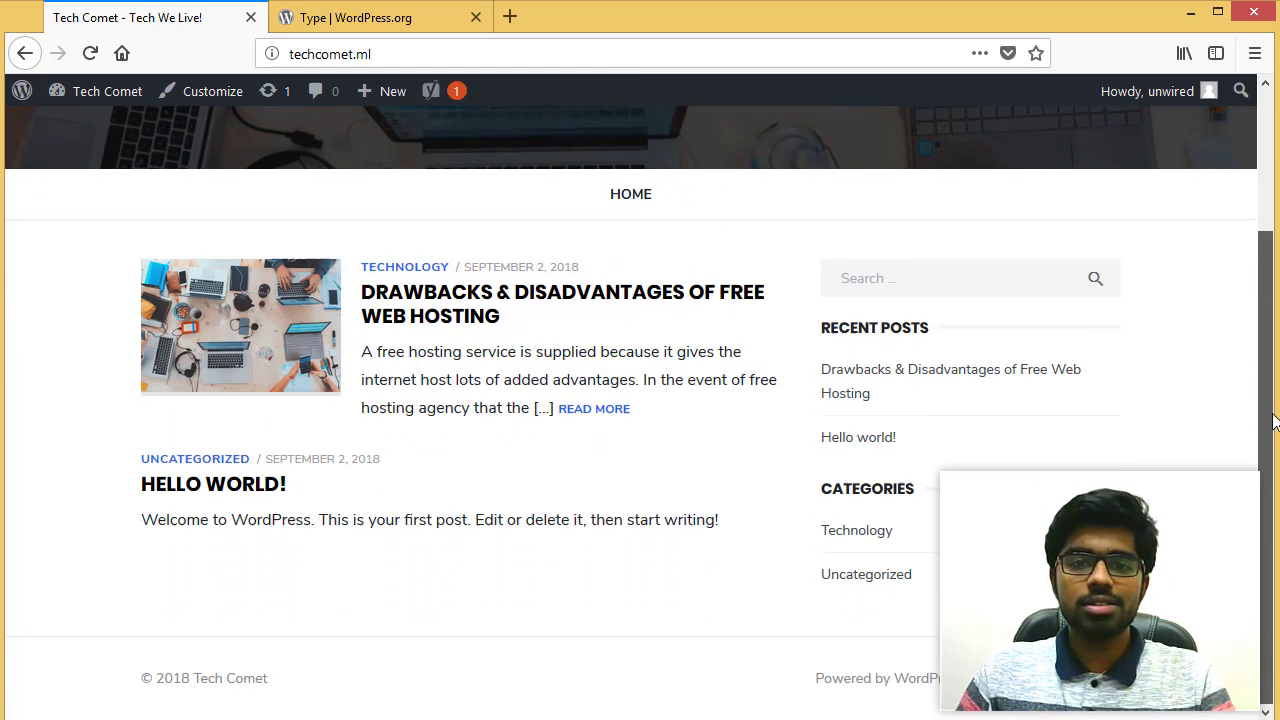
scroll(1273, 422, up, 3)
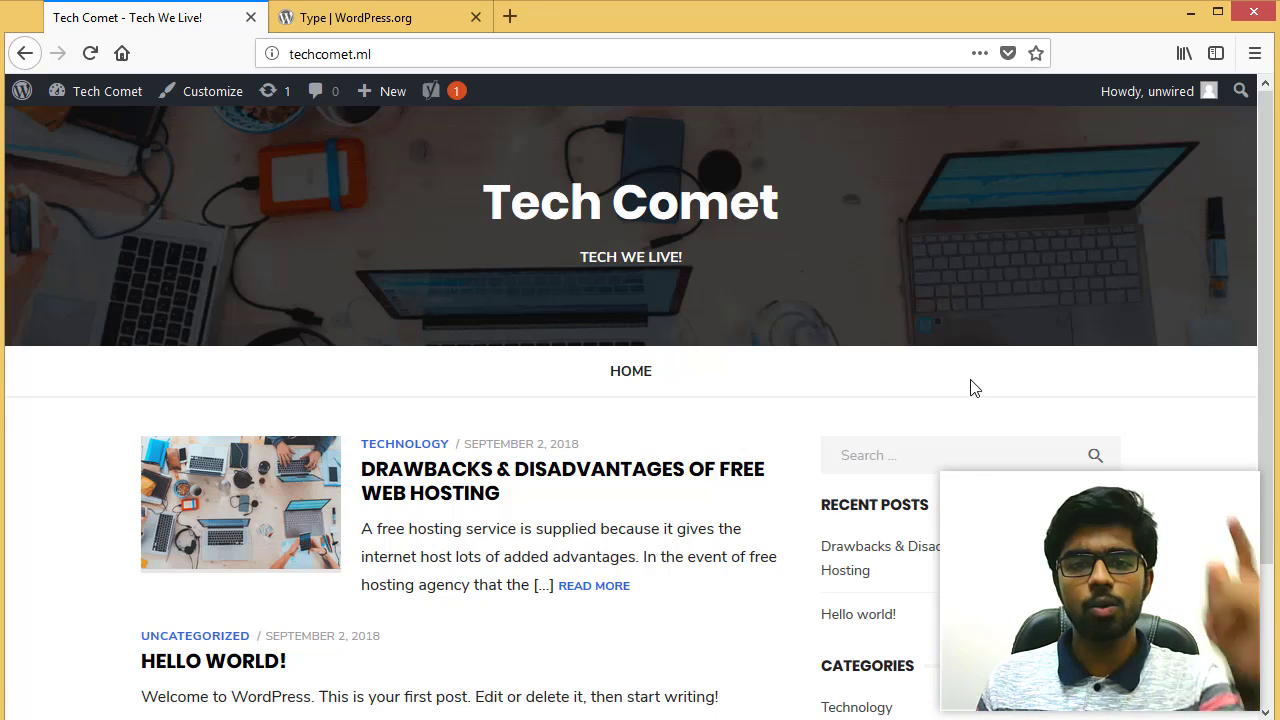
Reload techcomet.ml, scroll through the new Web posts, and switch to the Type theme tab
key(F5)
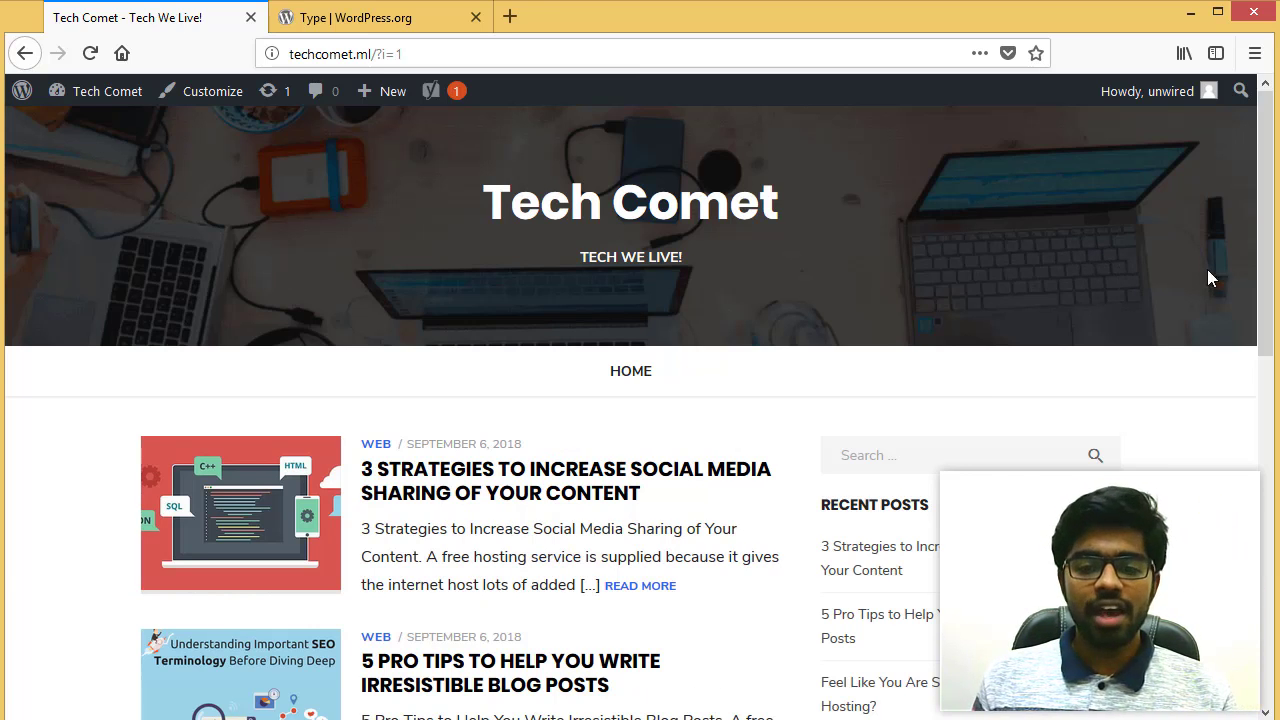
drag(1262, 250, 1236, 262)
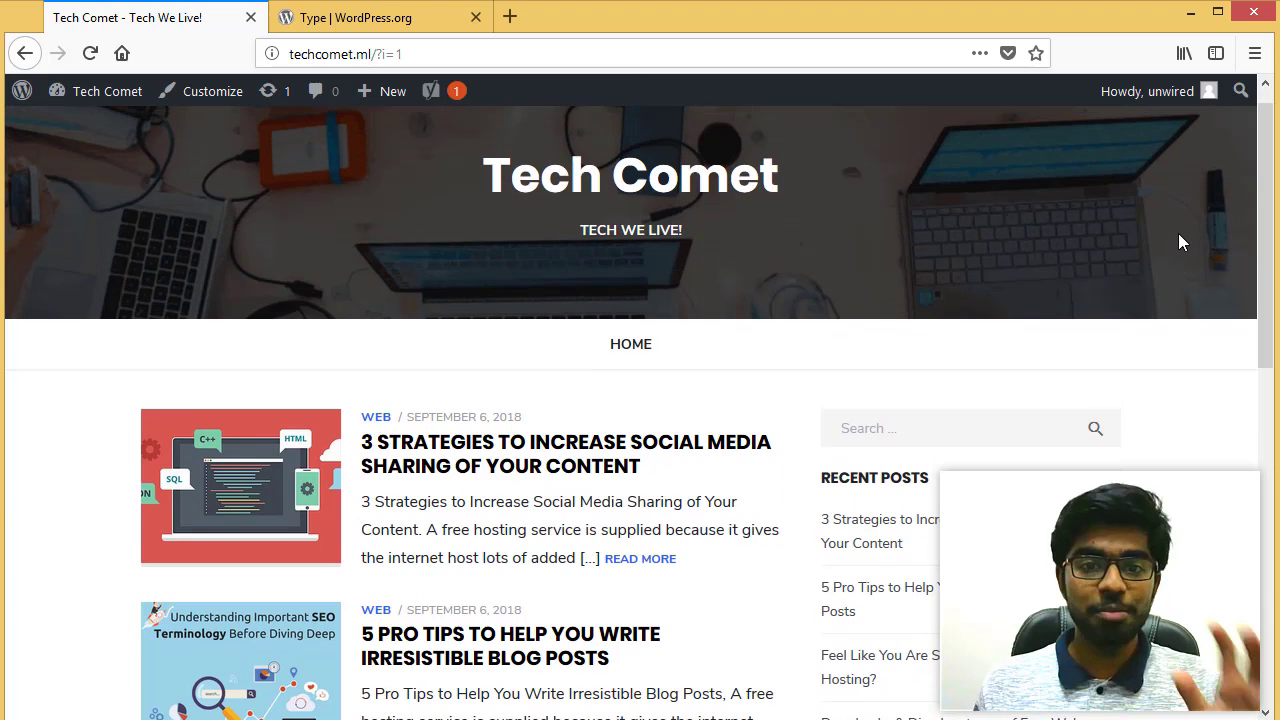
drag(1264, 256, 1255, 375)
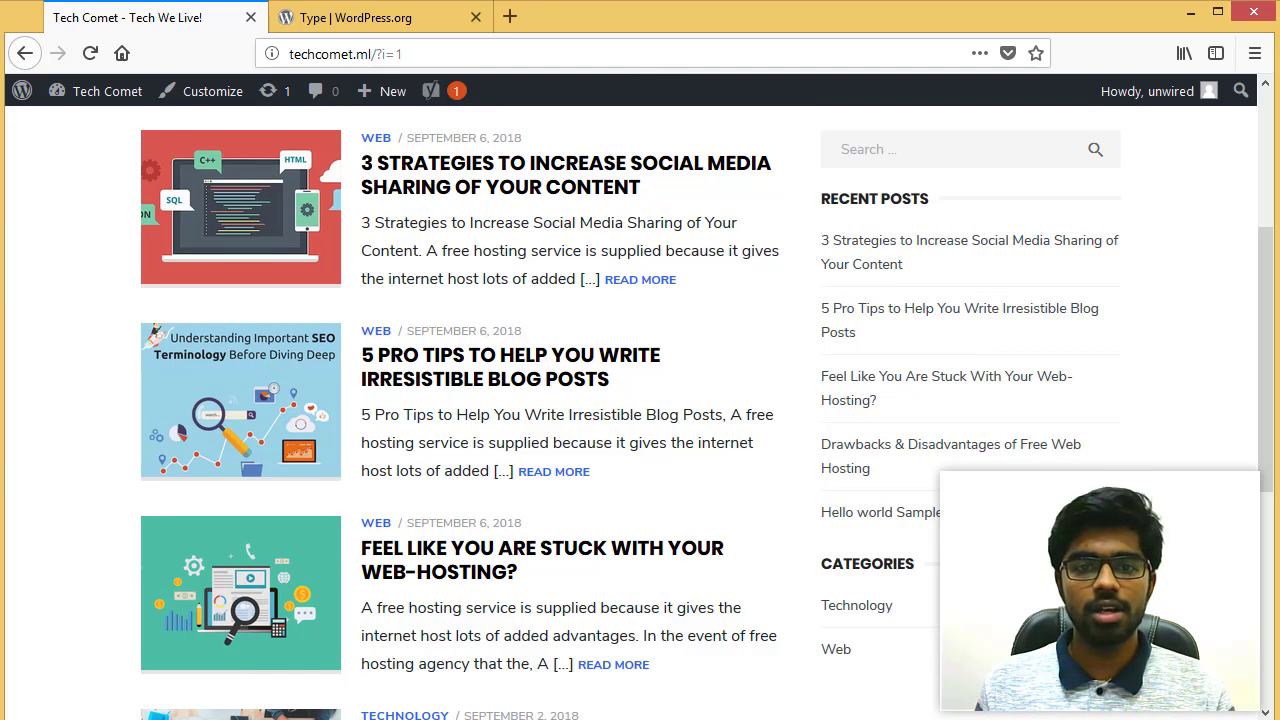
drag(1265, 312, 1250, 150)
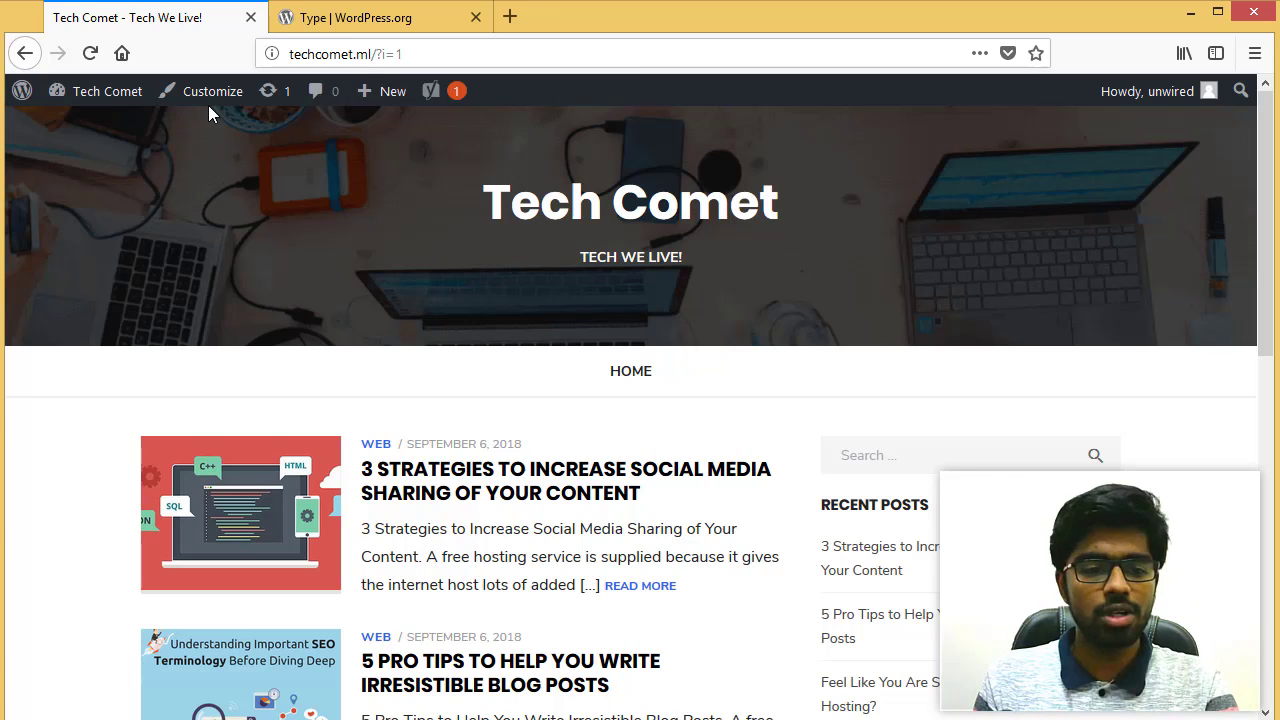
key(ctrl+Tab)
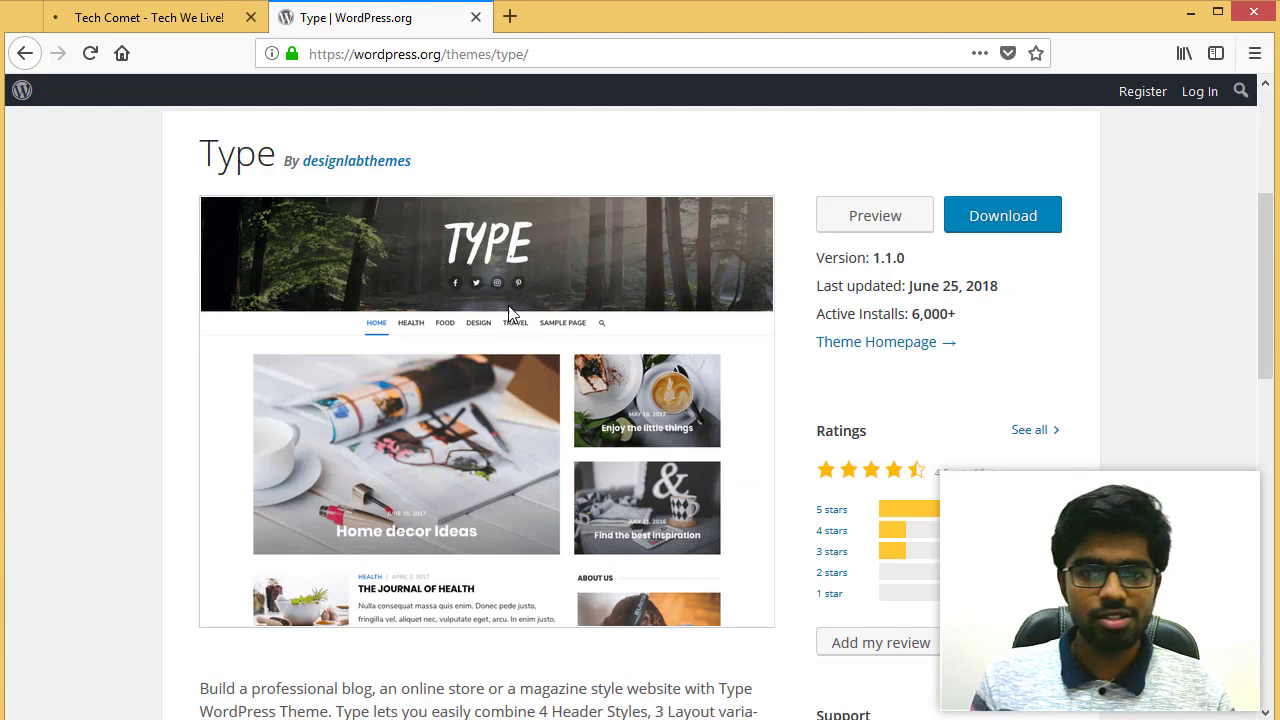
Go to Theme Settings > Site Identity in the Tech Comet Customizer
click(186, 22)
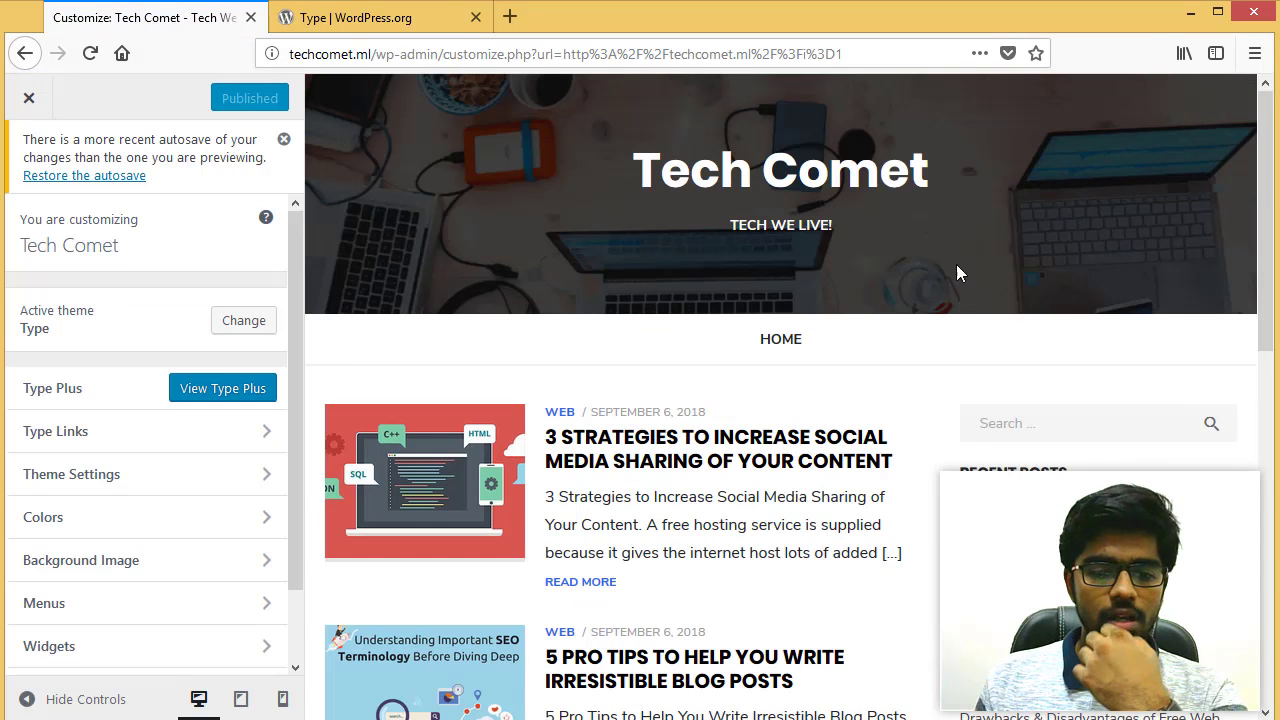
scroll(1265, 246, down, 2)
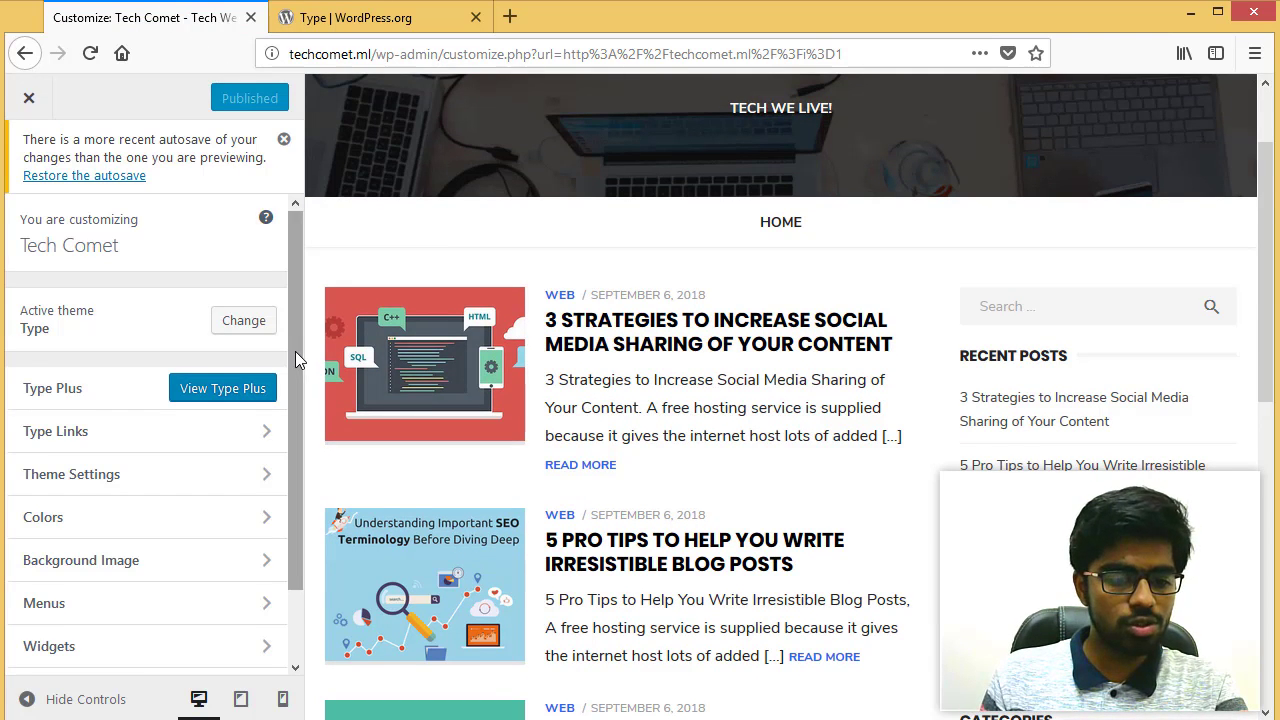
scroll(295, 351, down, 2)
click(187, 398)
scroll(900, 280, up, 2)
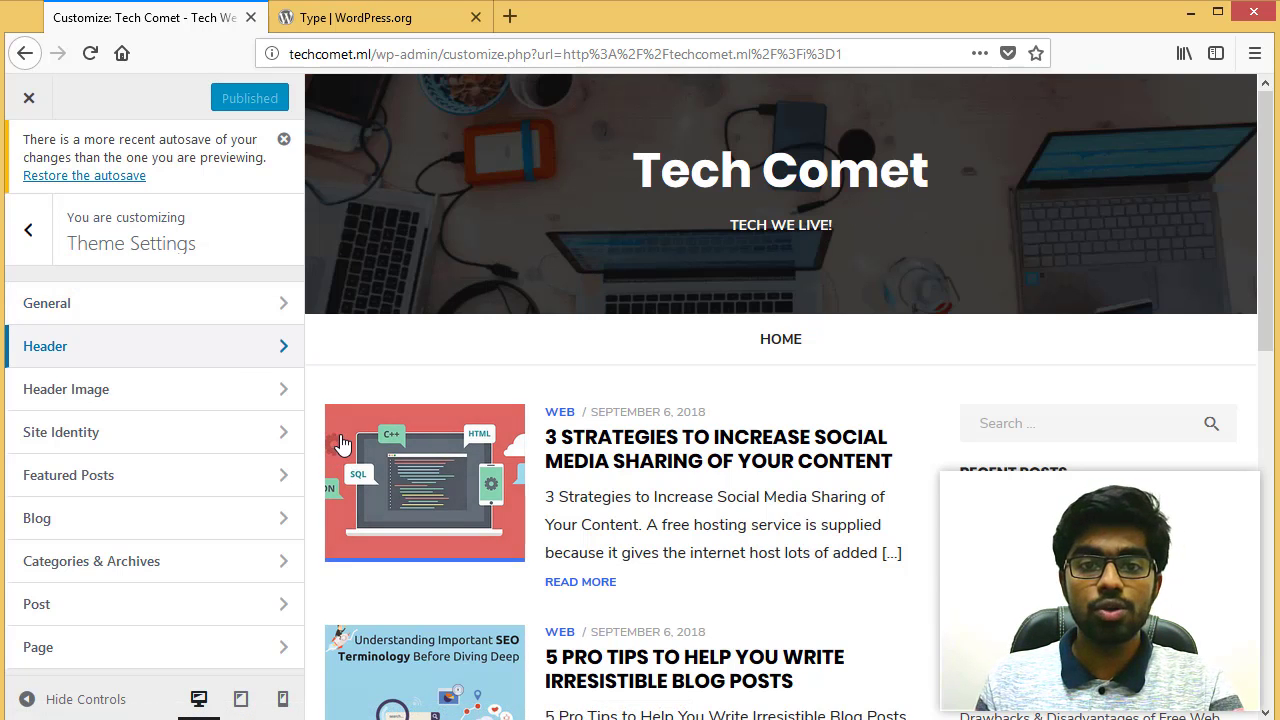
click(252, 433)
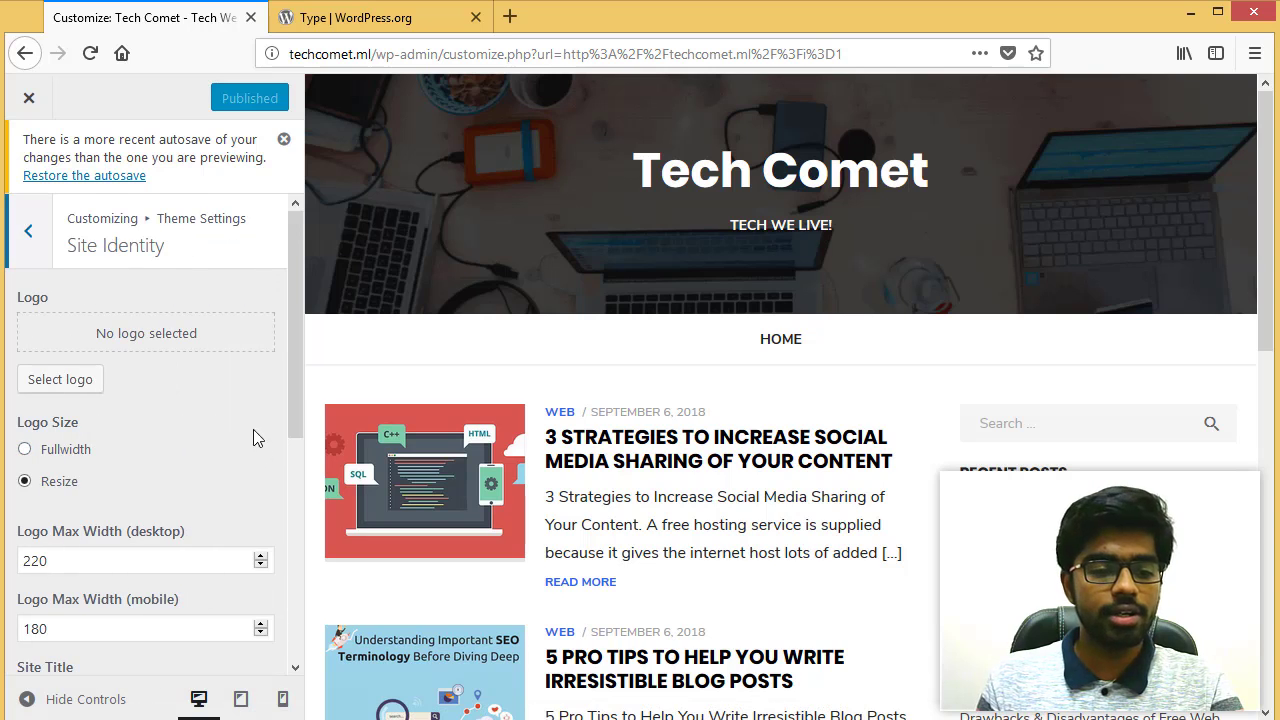
Set logo-2 as the uncropped site logo with Logo Size Fullwidth
click(58, 384)
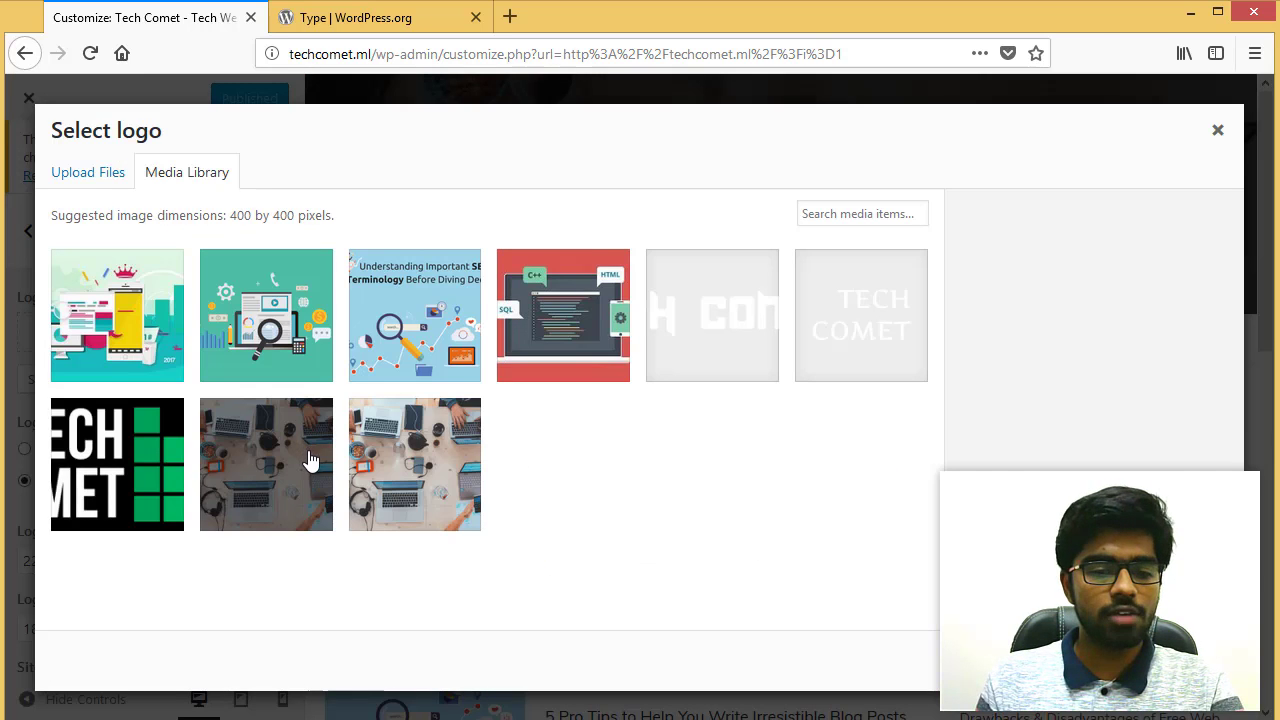
click(731, 331)
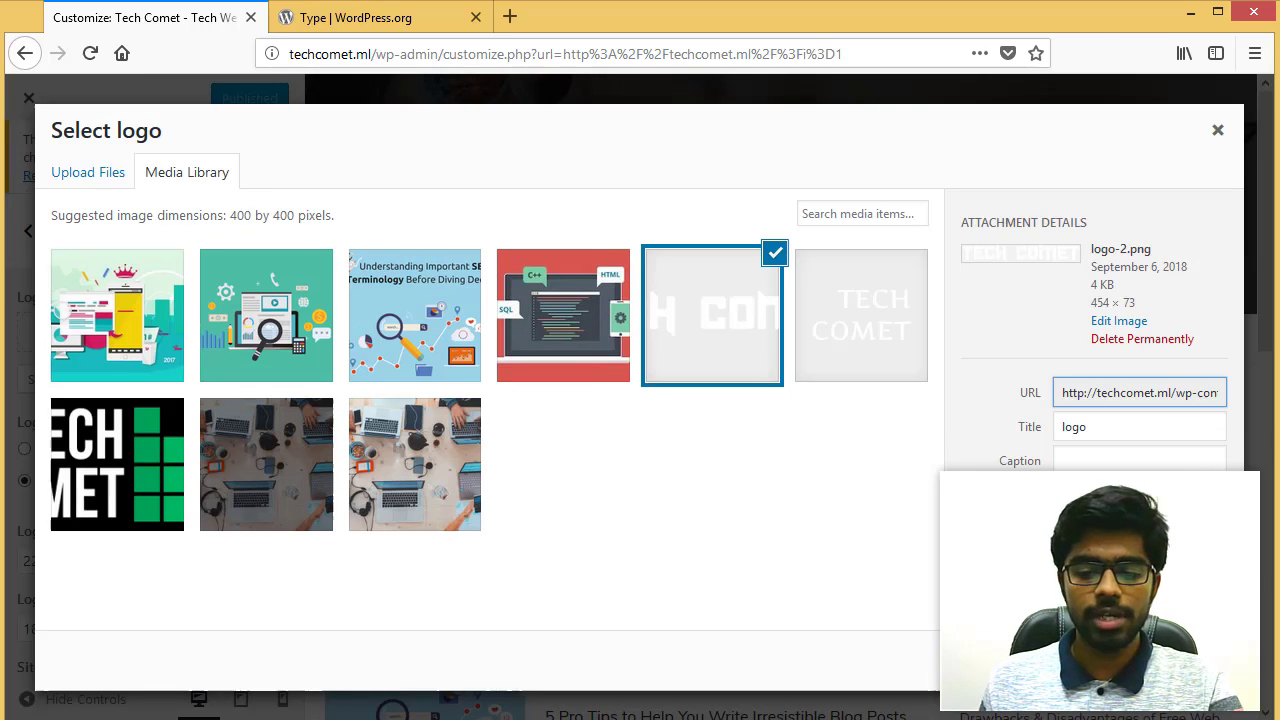
click(1190, 660)
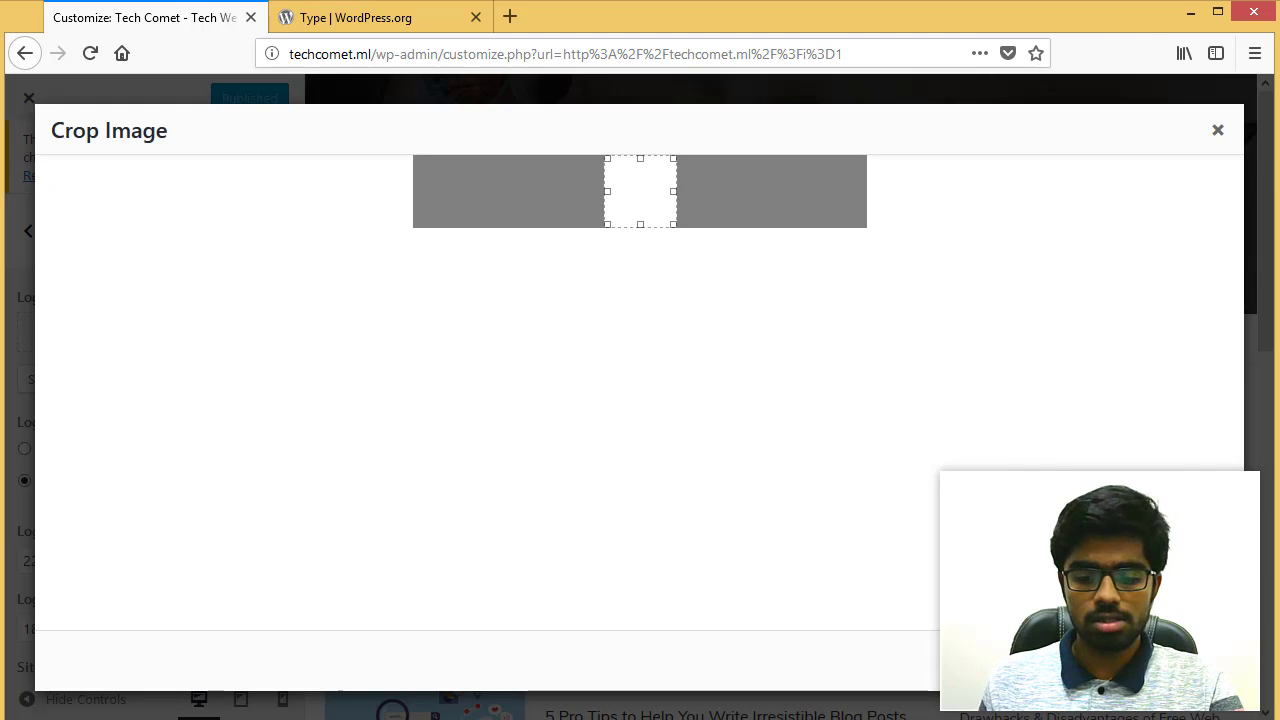
click(1190, 660)
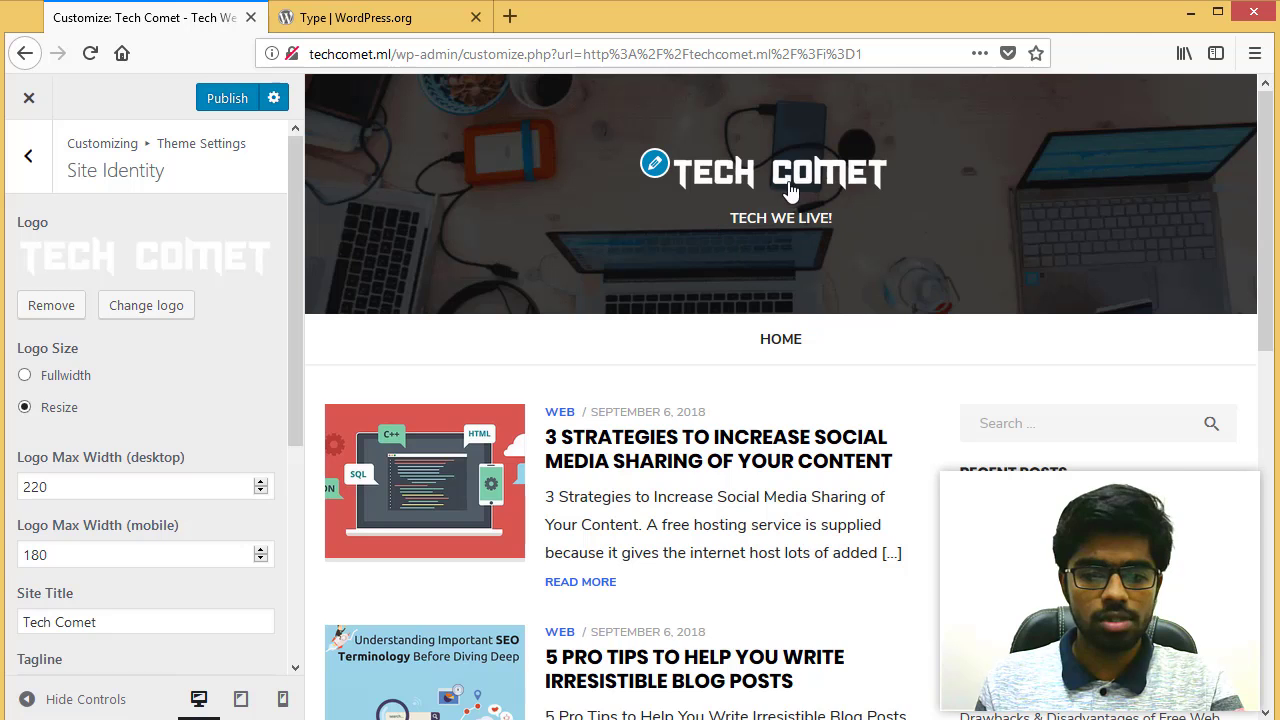
click(70, 378)
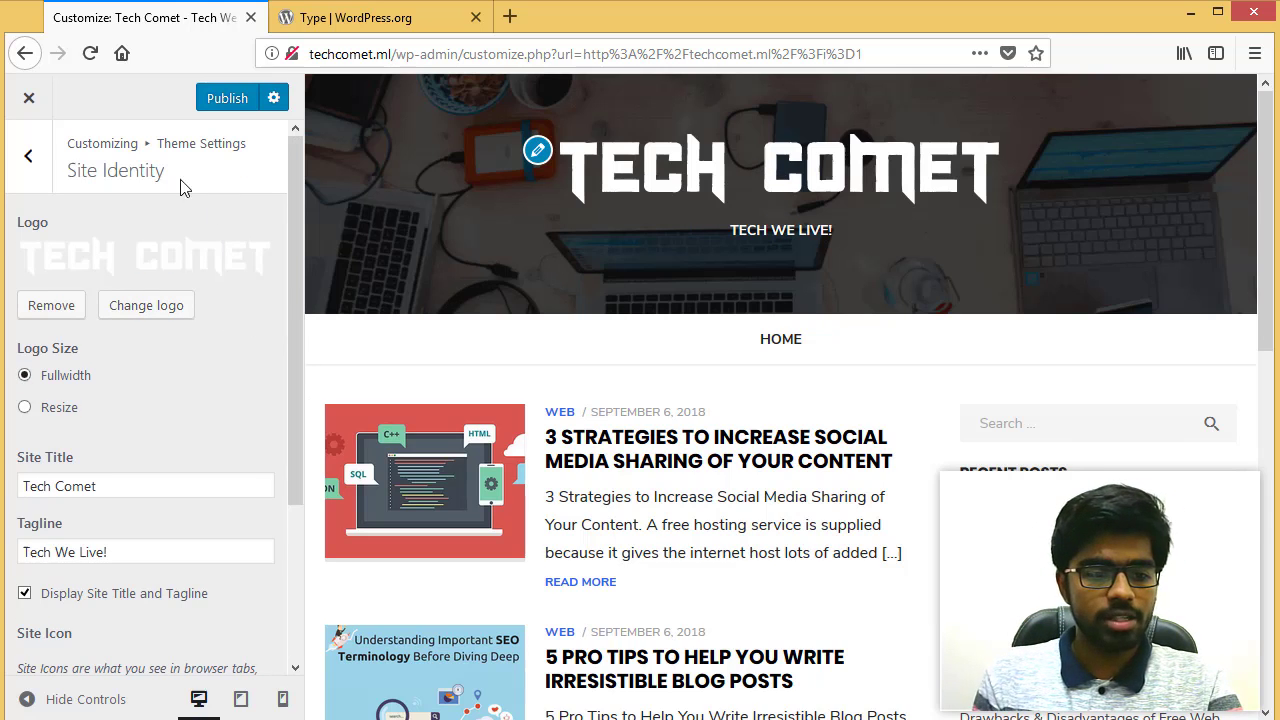
Enable Display Featured Posts for the Web category, leaving Display Title off
click(25, 160)
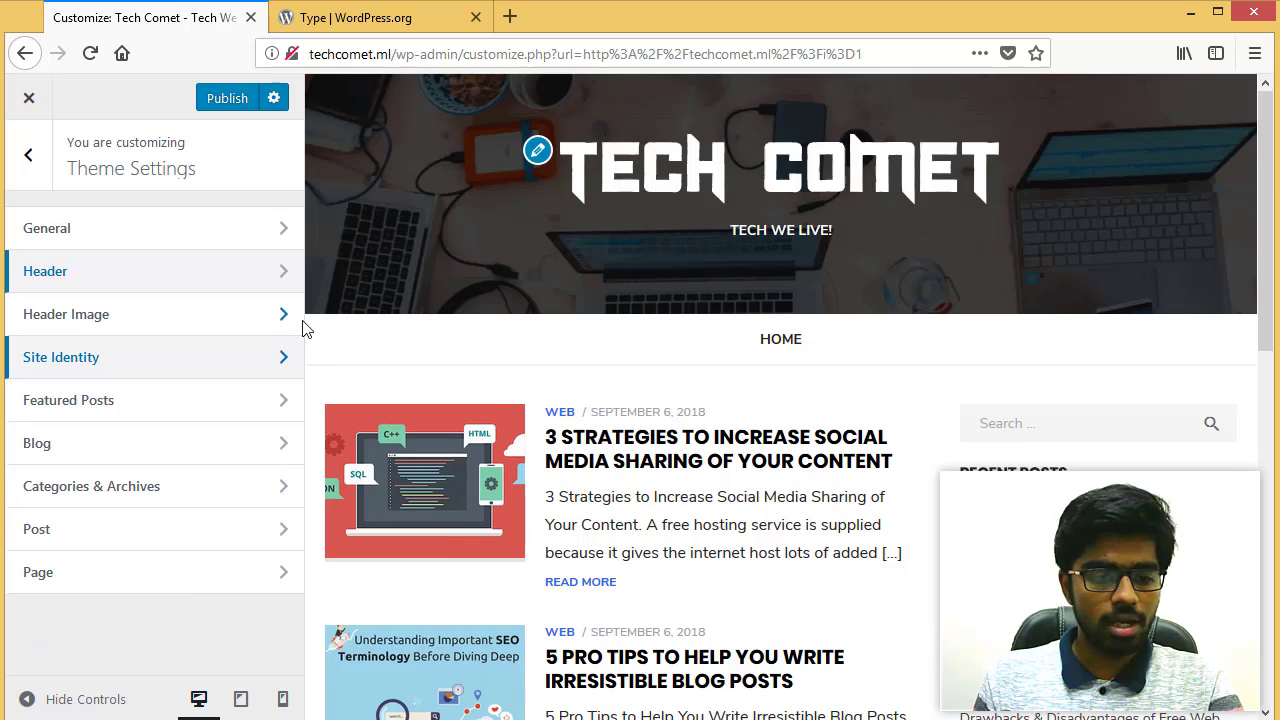
scroll(309, 374, down, 5)
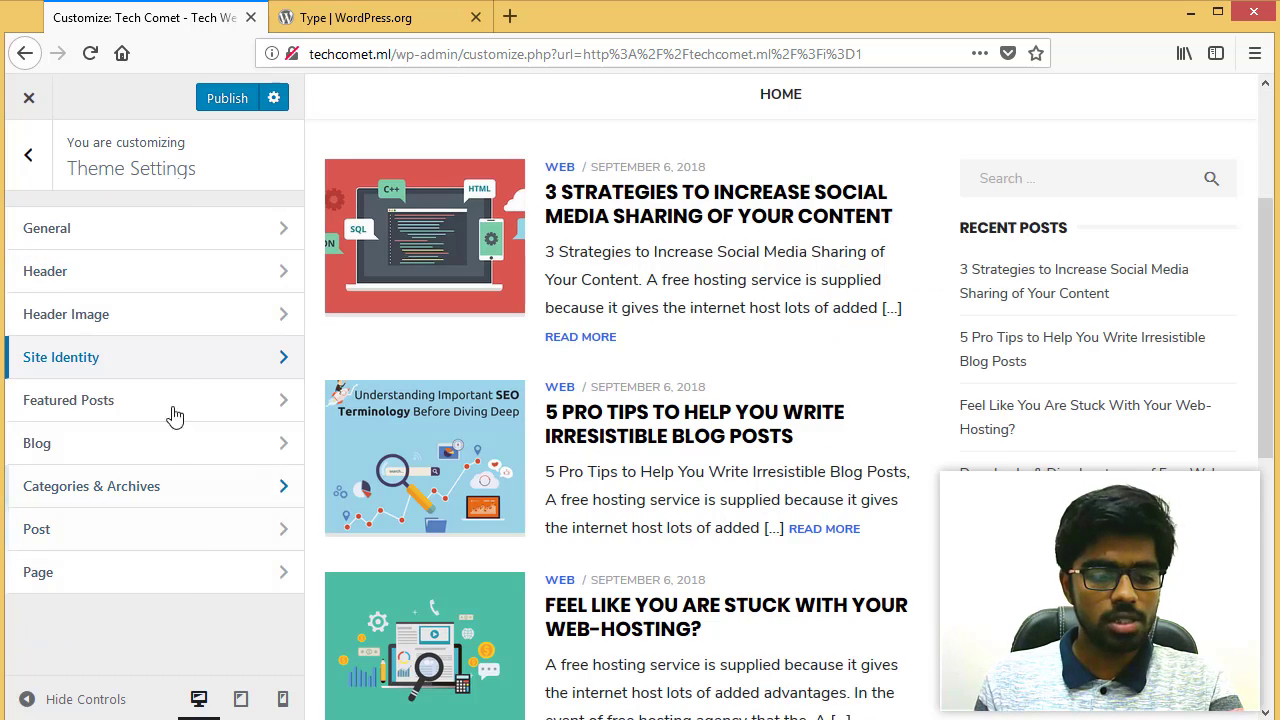
click(197, 537)
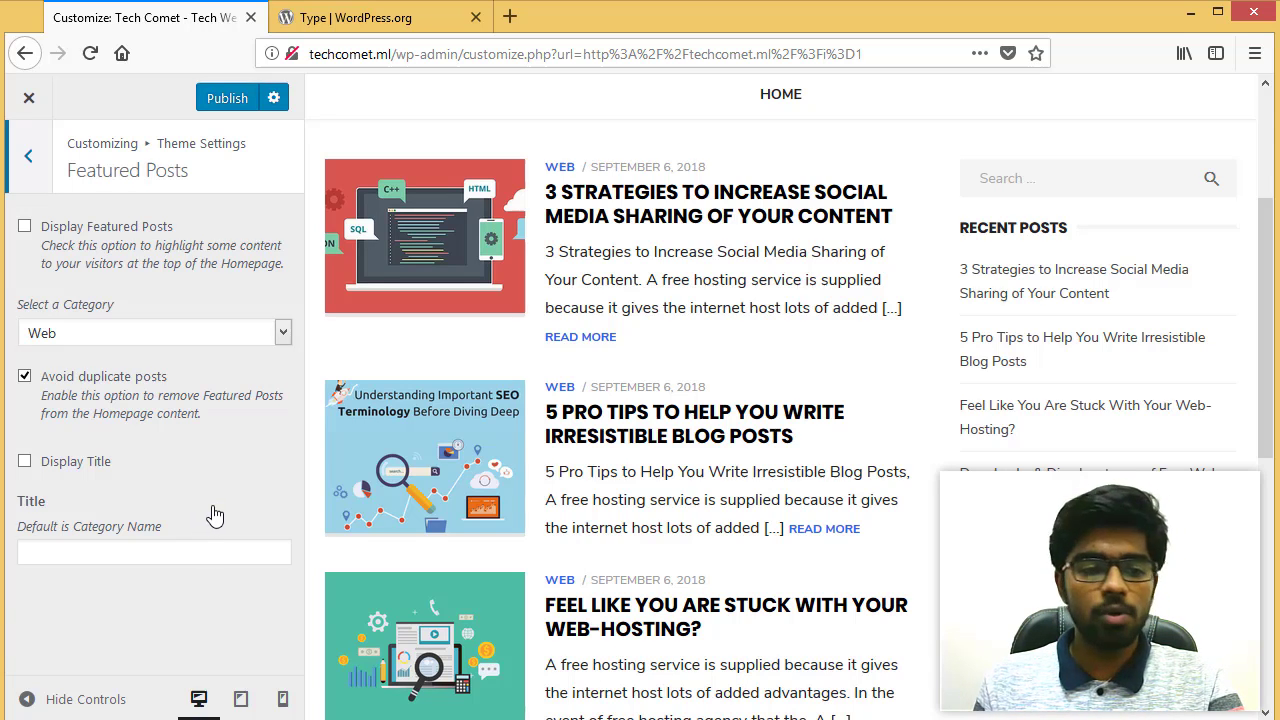
click(25, 228)
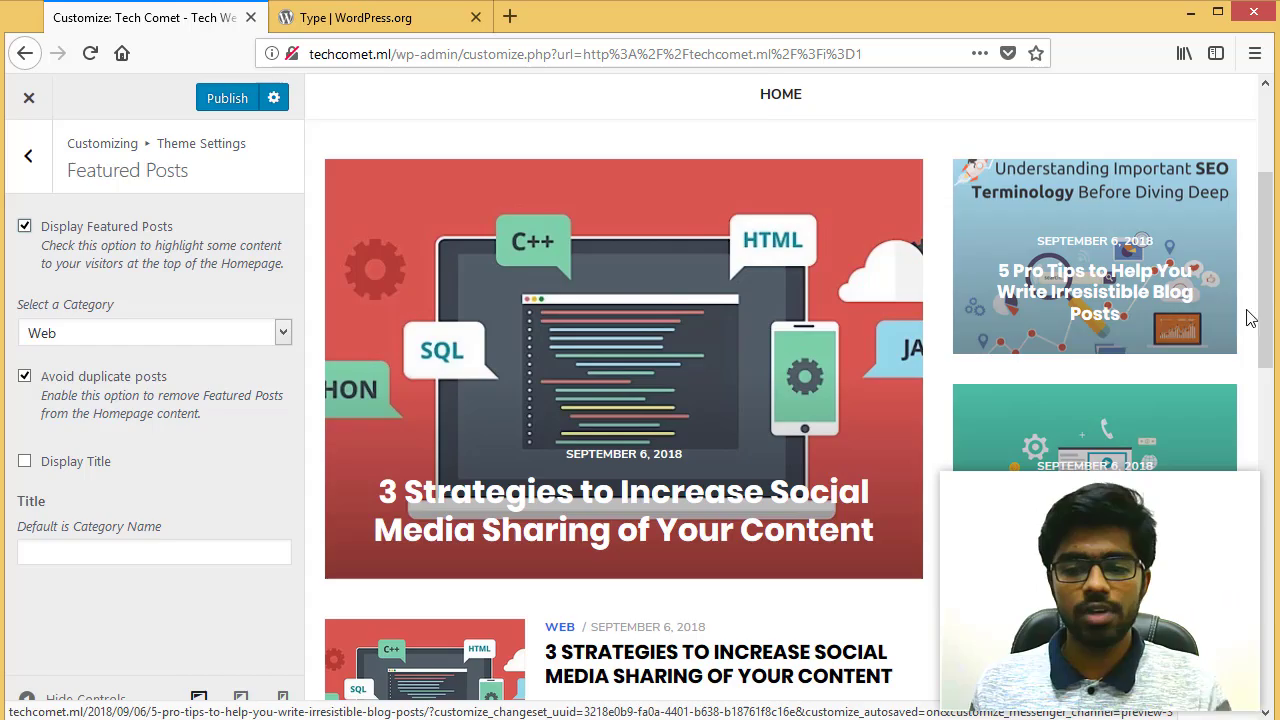
scroll(1258, 190, up, 4)
drag(1258, 190, 1181, 270)
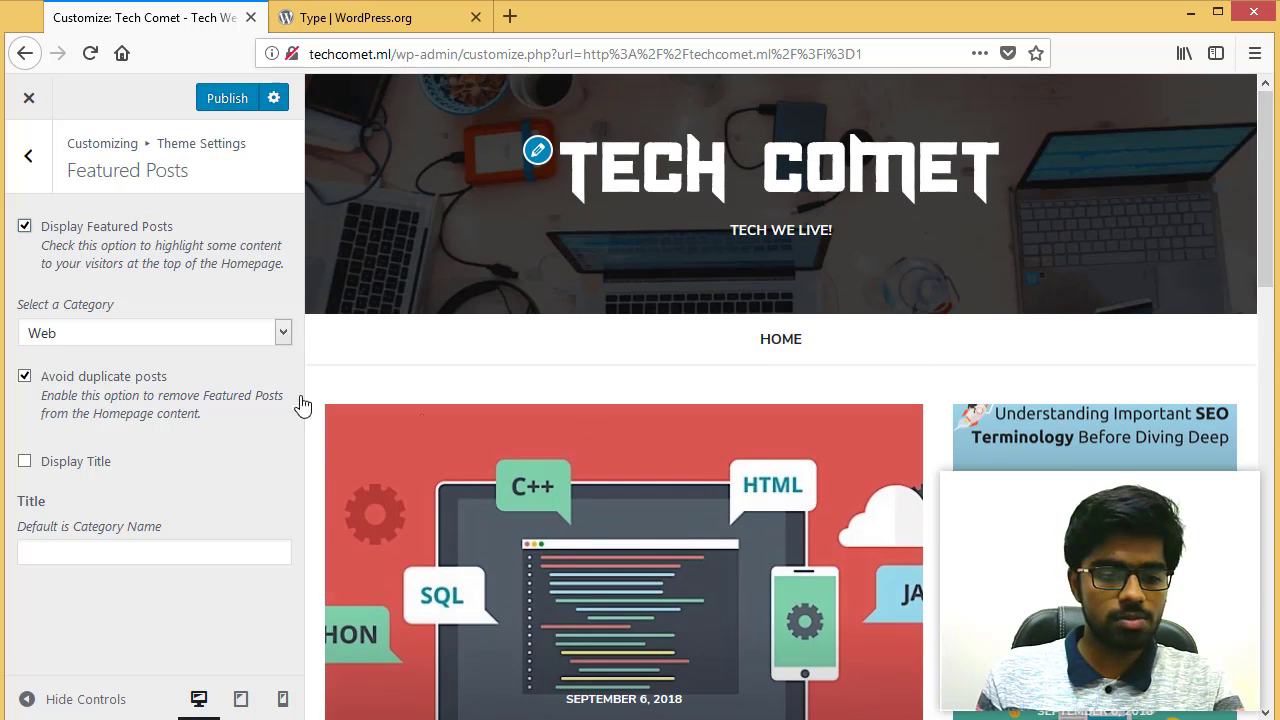
click(25, 461)
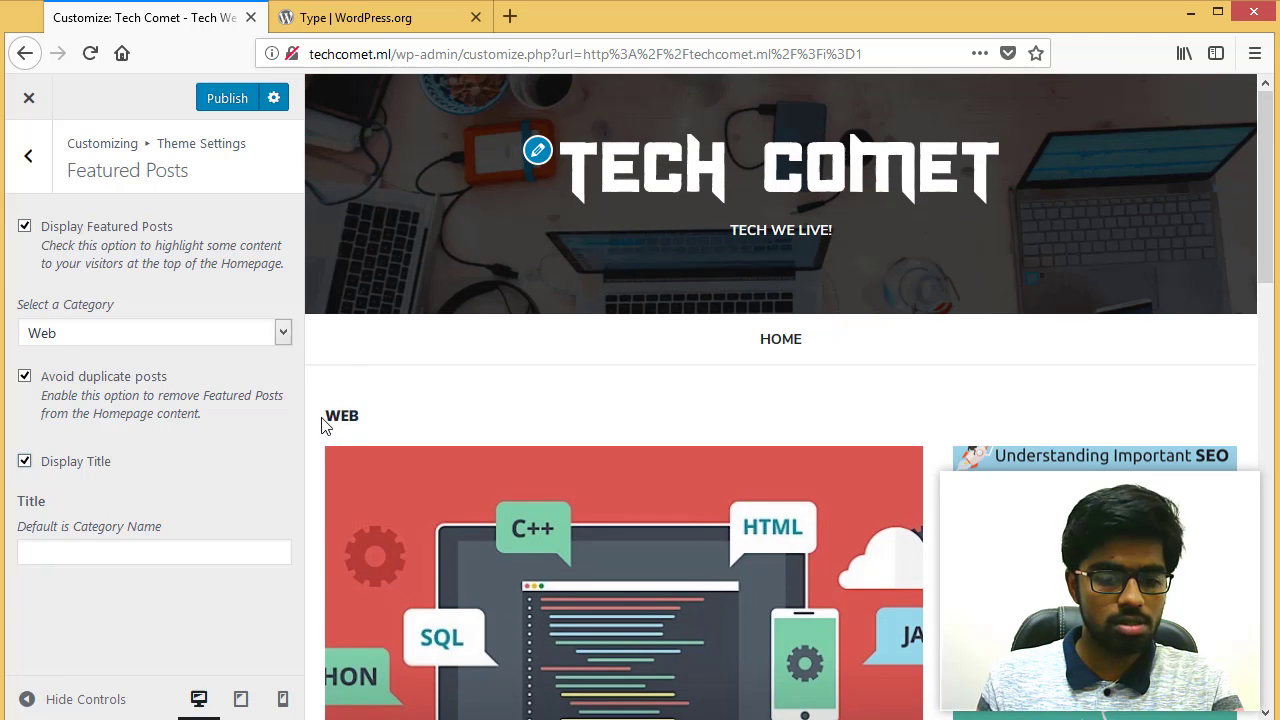
click(24, 462)
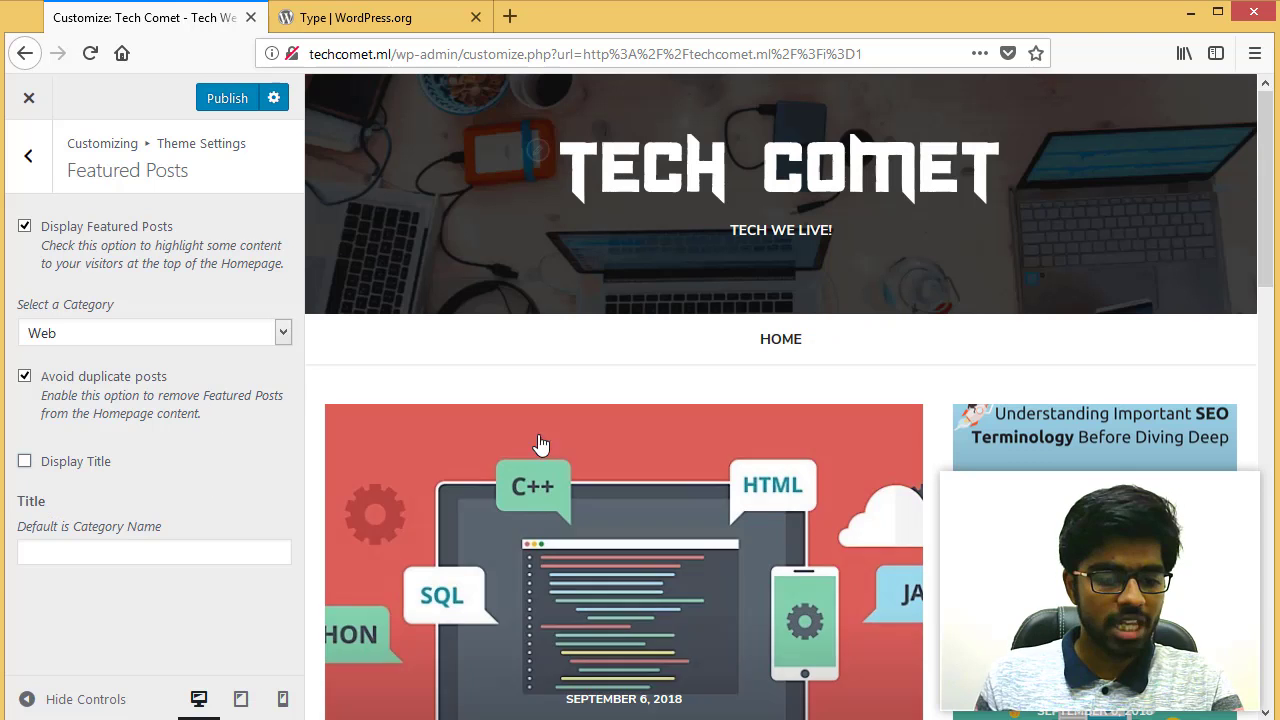
click(120, 552)
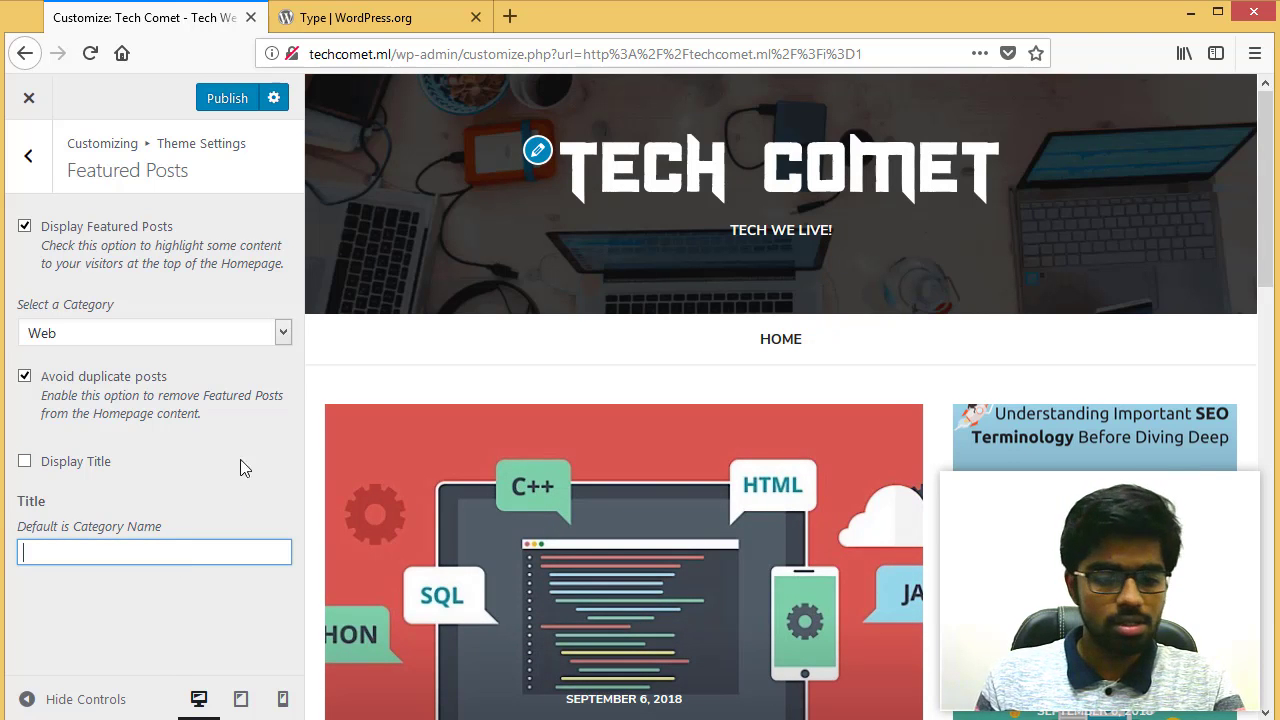
click(28, 155)
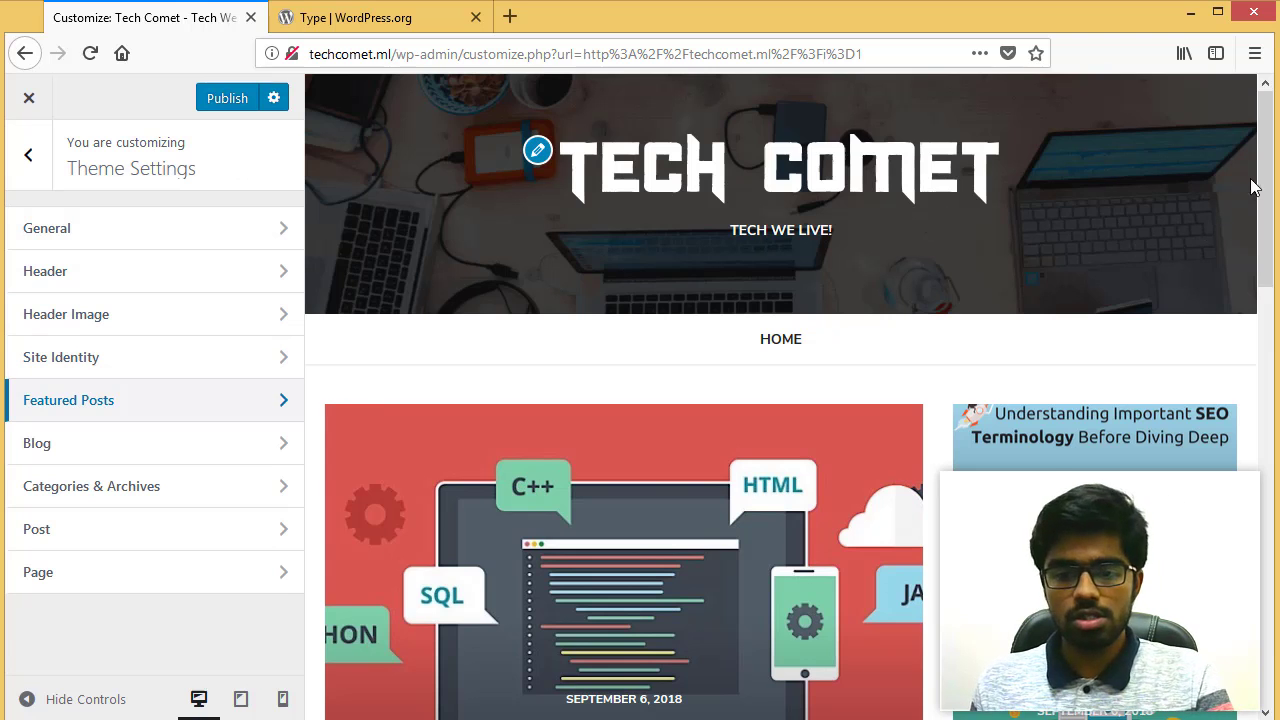
In the Blog settings, try the Grid and Large post layouts
drag(1263, 192, 1263, 337)
click(28, 154)
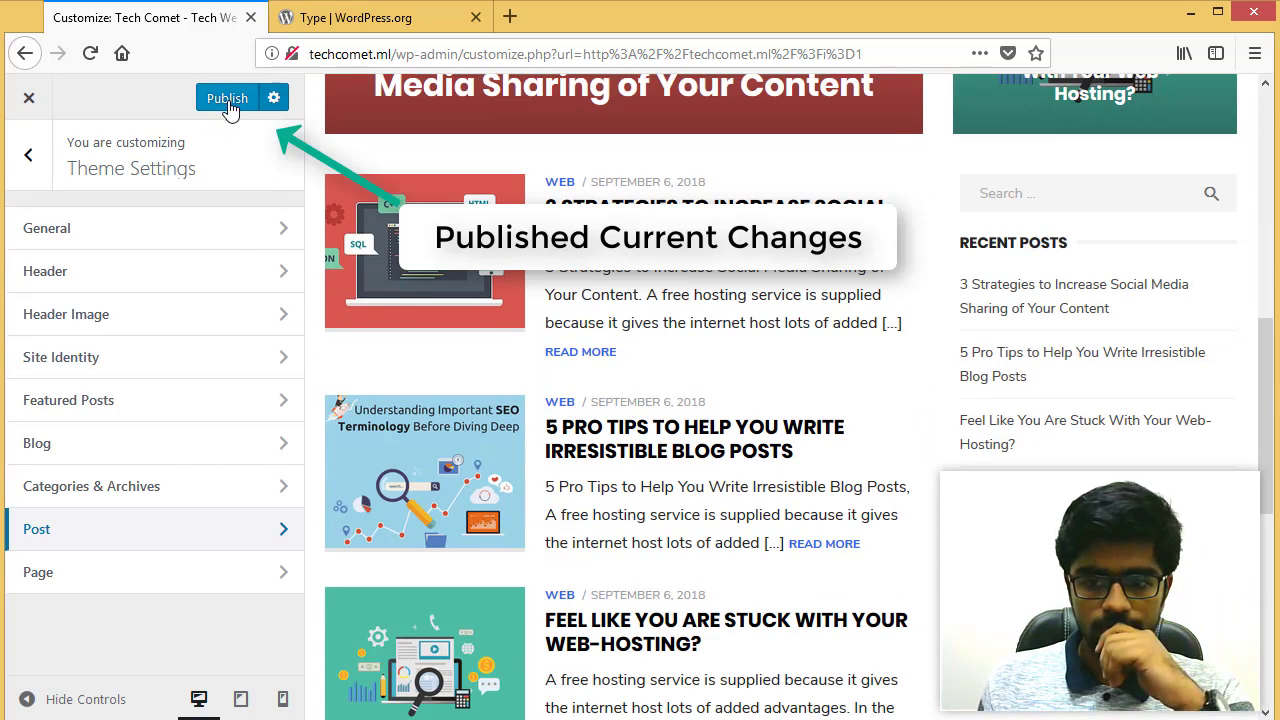
click(229, 106)
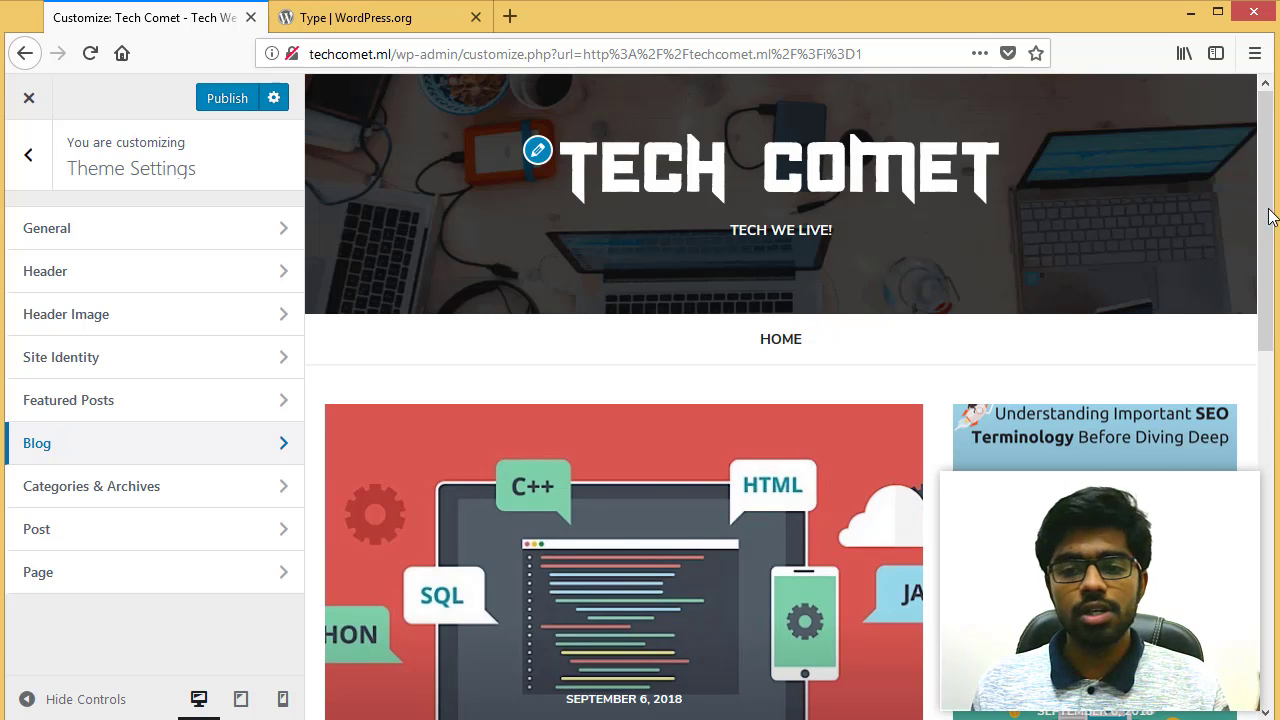
drag(1272, 222, 1266, 508)
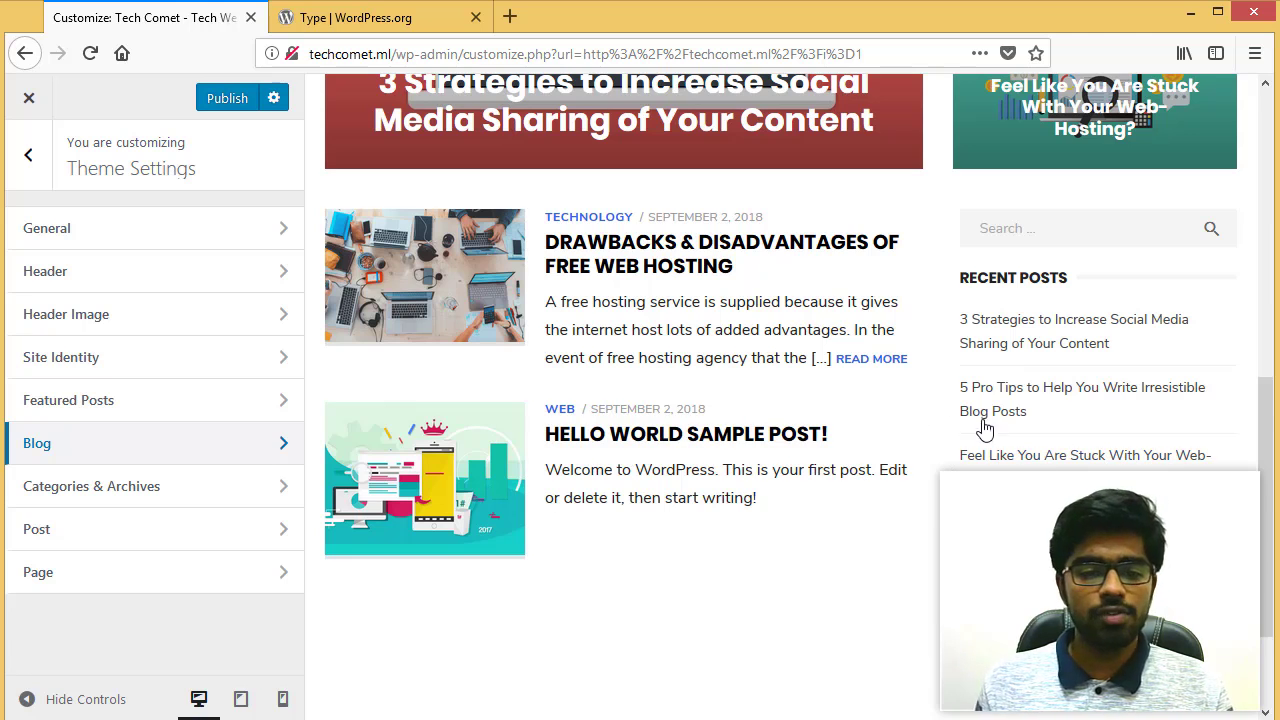
click(224, 443)
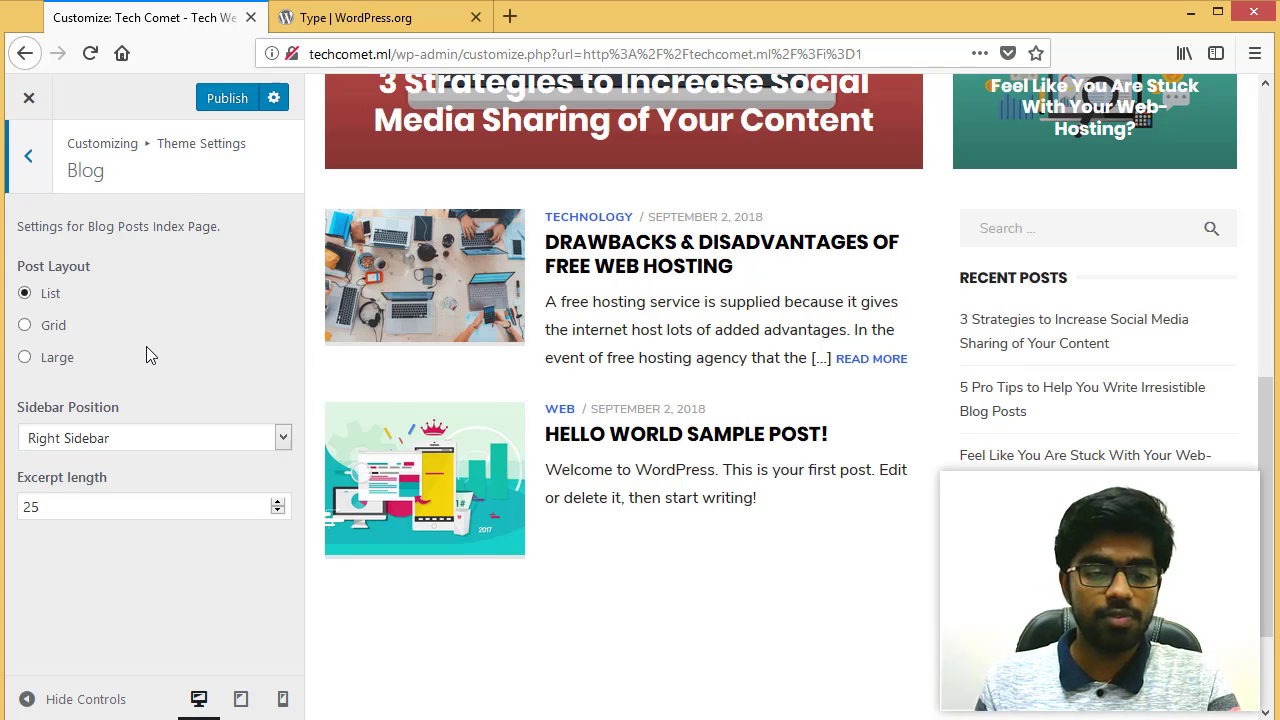
click(24, 326)
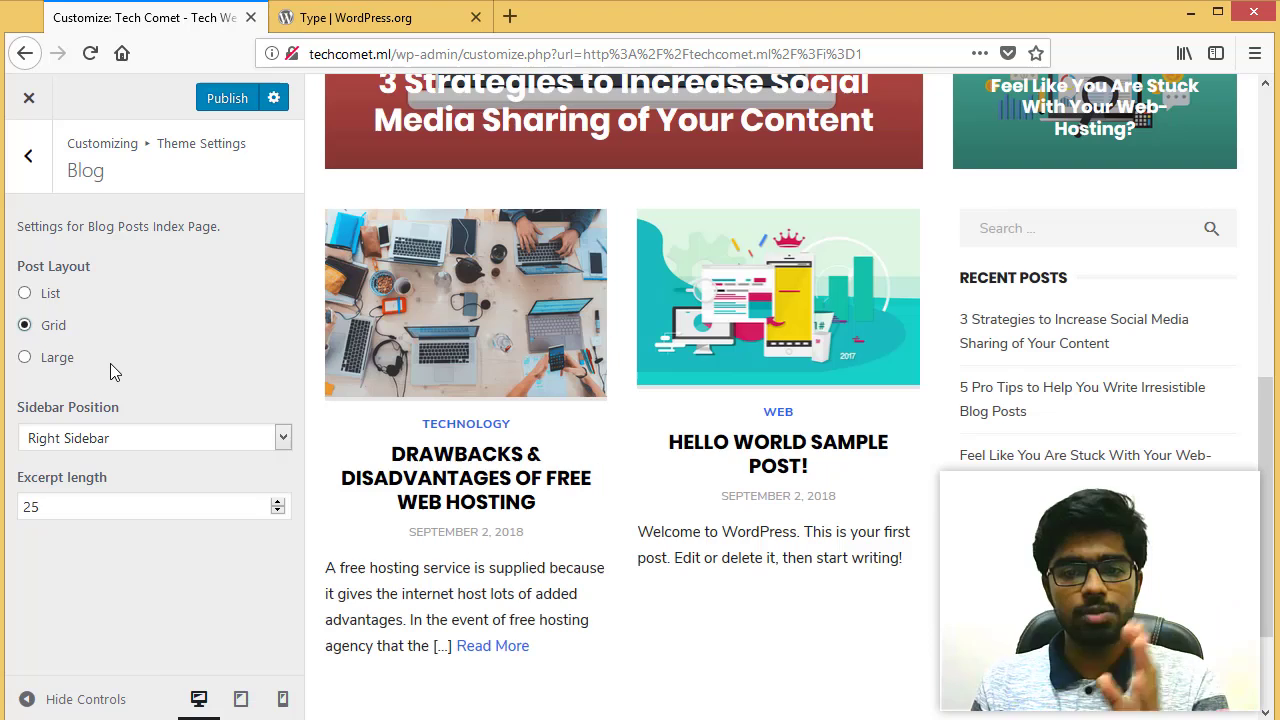
click(55, 358)
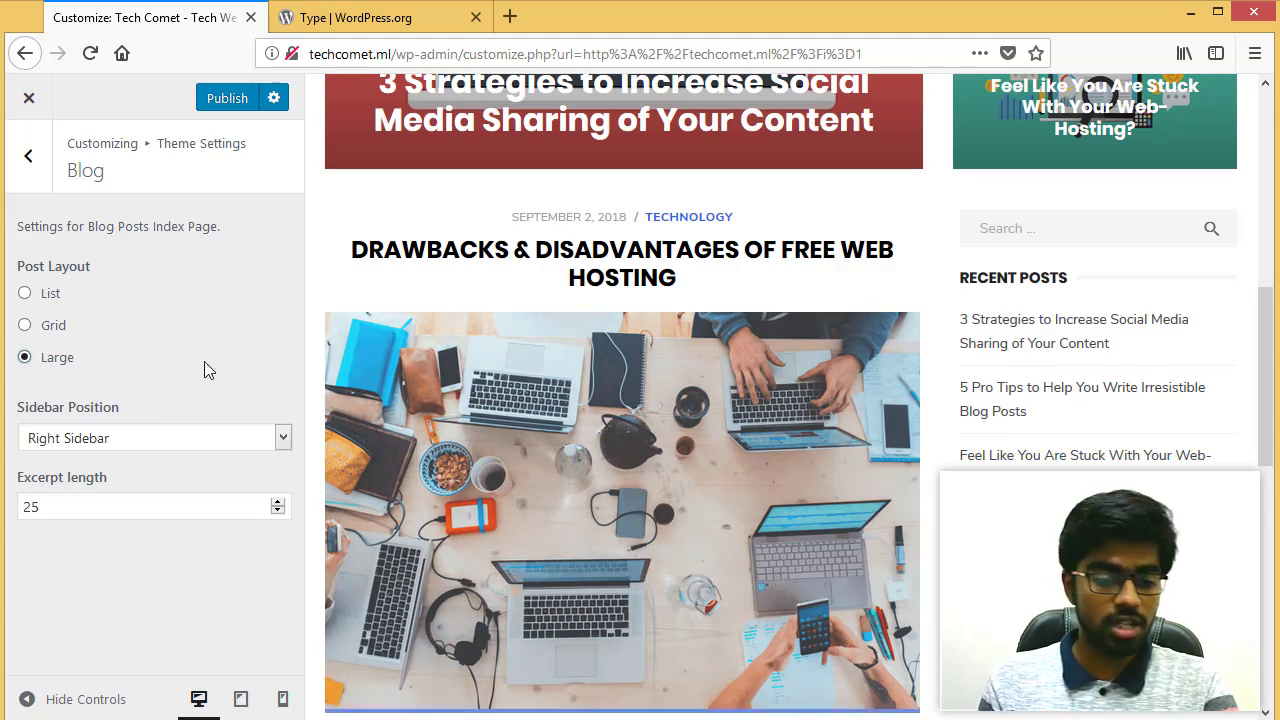
Set Sidebar Position to No Sidebar Full width and choose the List post layout
click(152, 438)
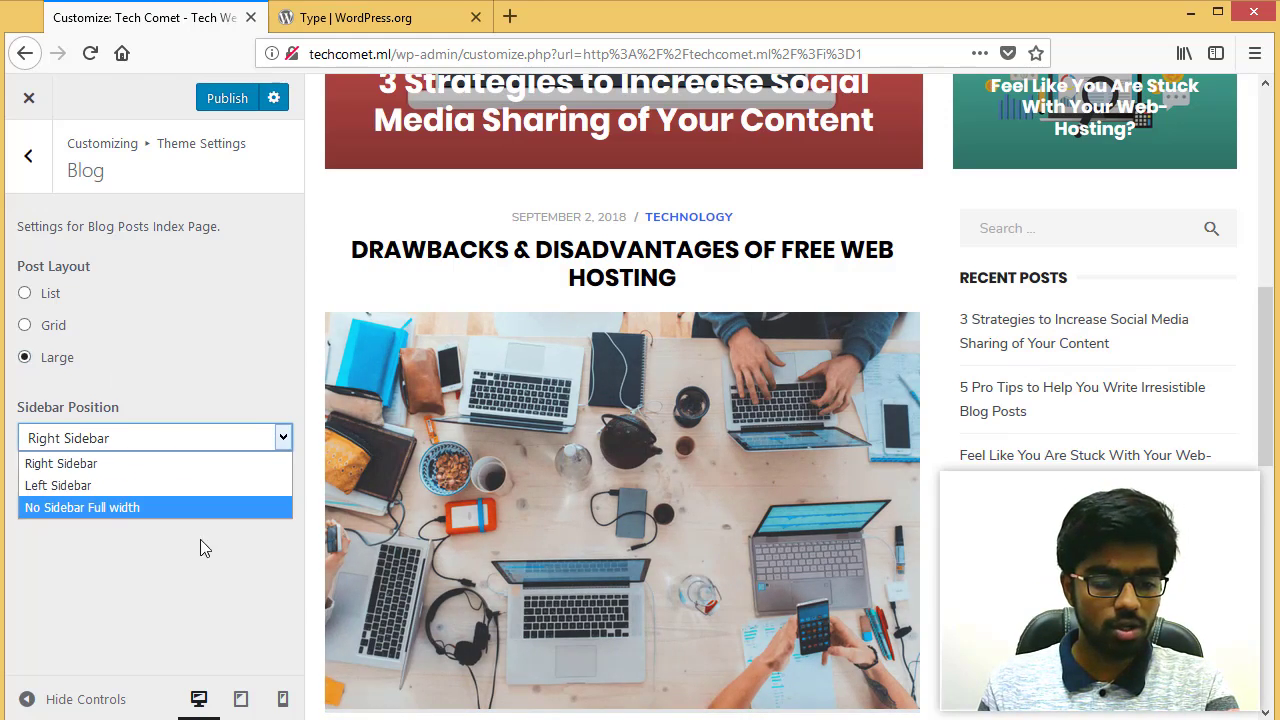
click(163, 505)
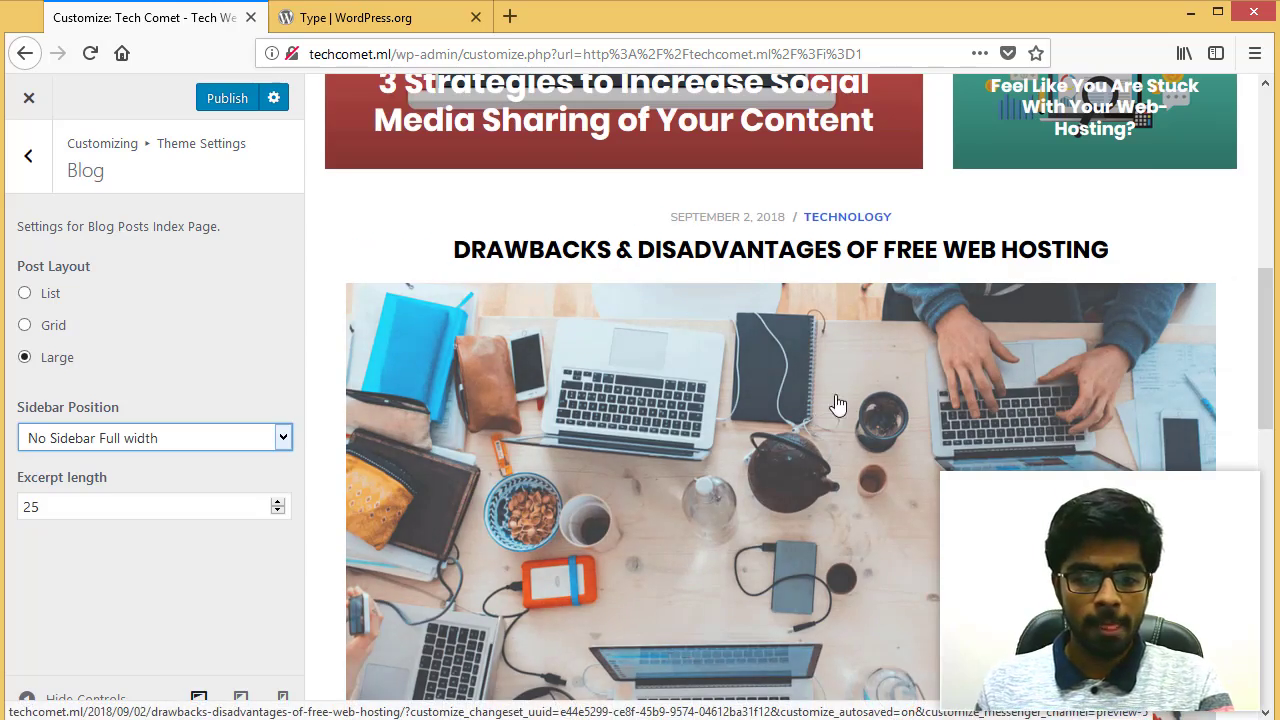
mouse_move(1265, 313)
mouse_down()
mouse_move(1265, 575)
mouse_move(1265, 300)
mouse_up()
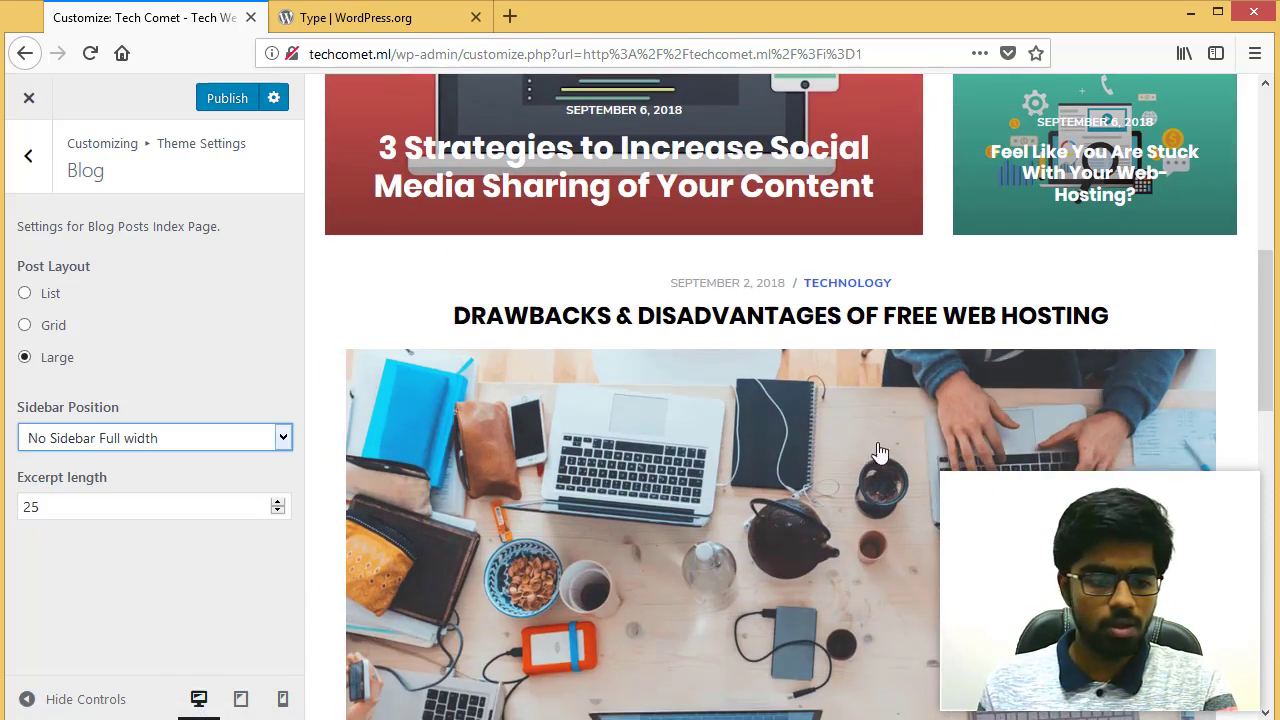
click(52, 327)
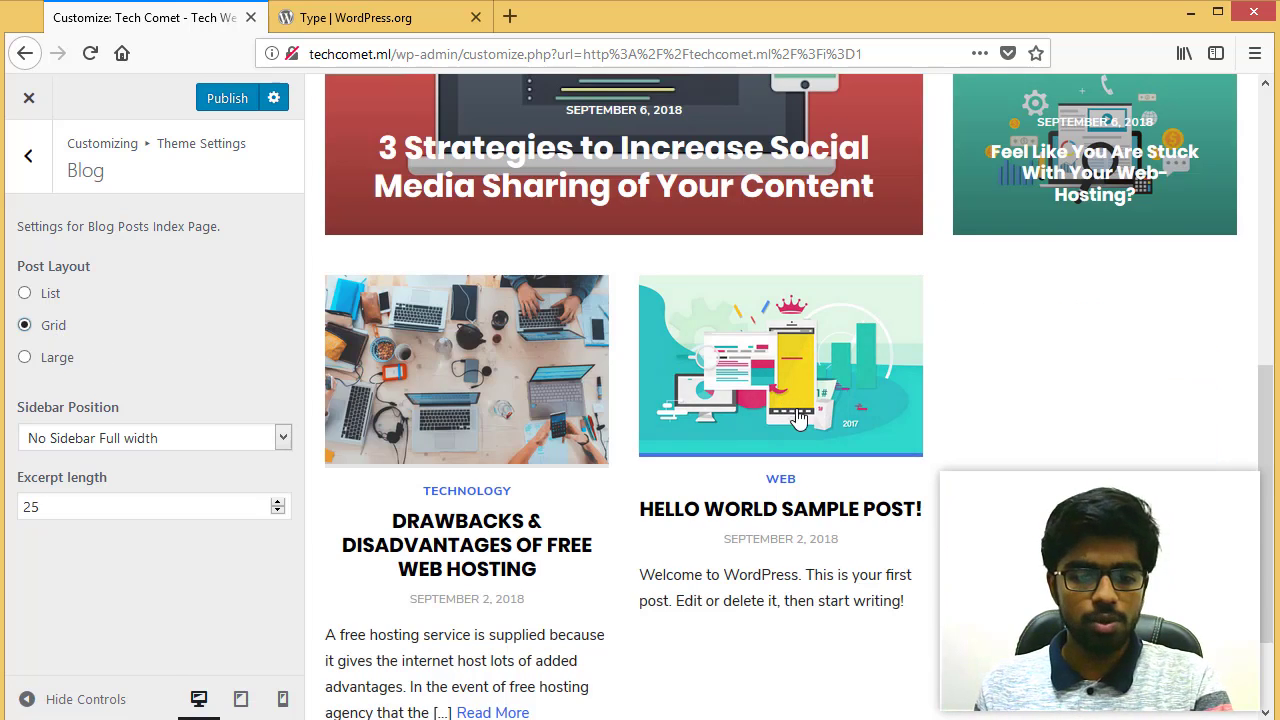
click(50, 293)
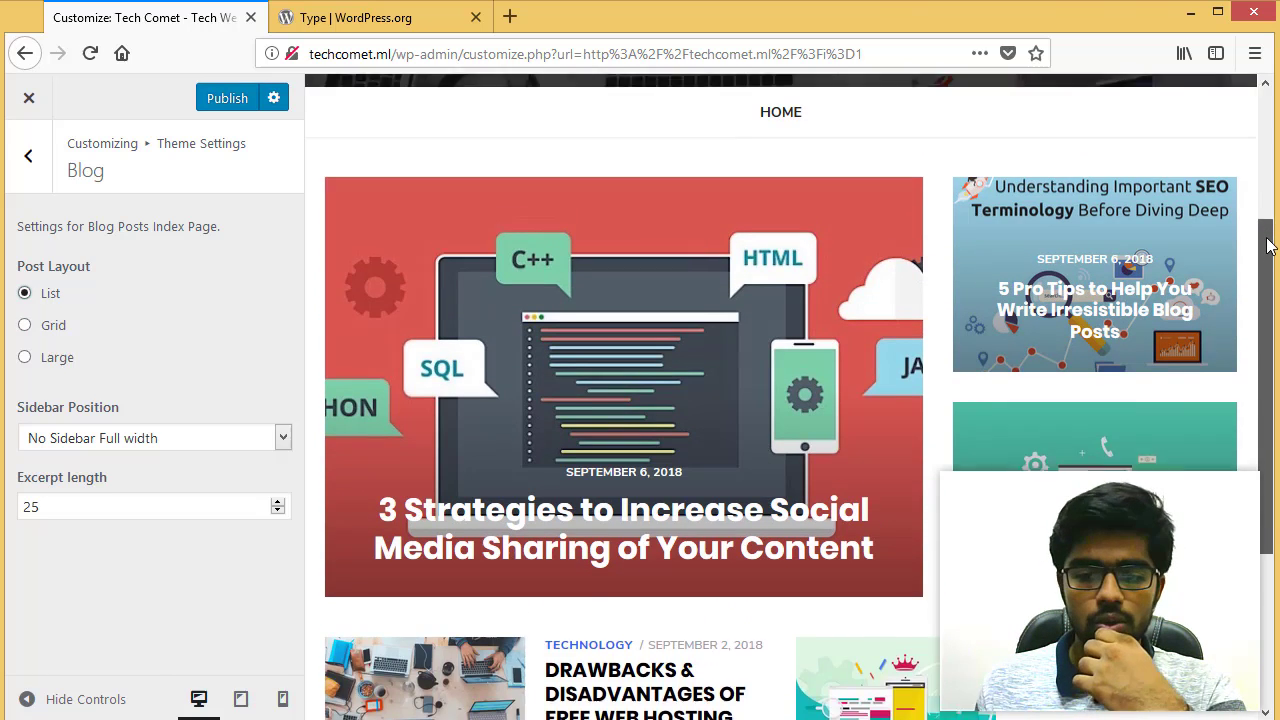
drag(1268, 245, 1133, 428)
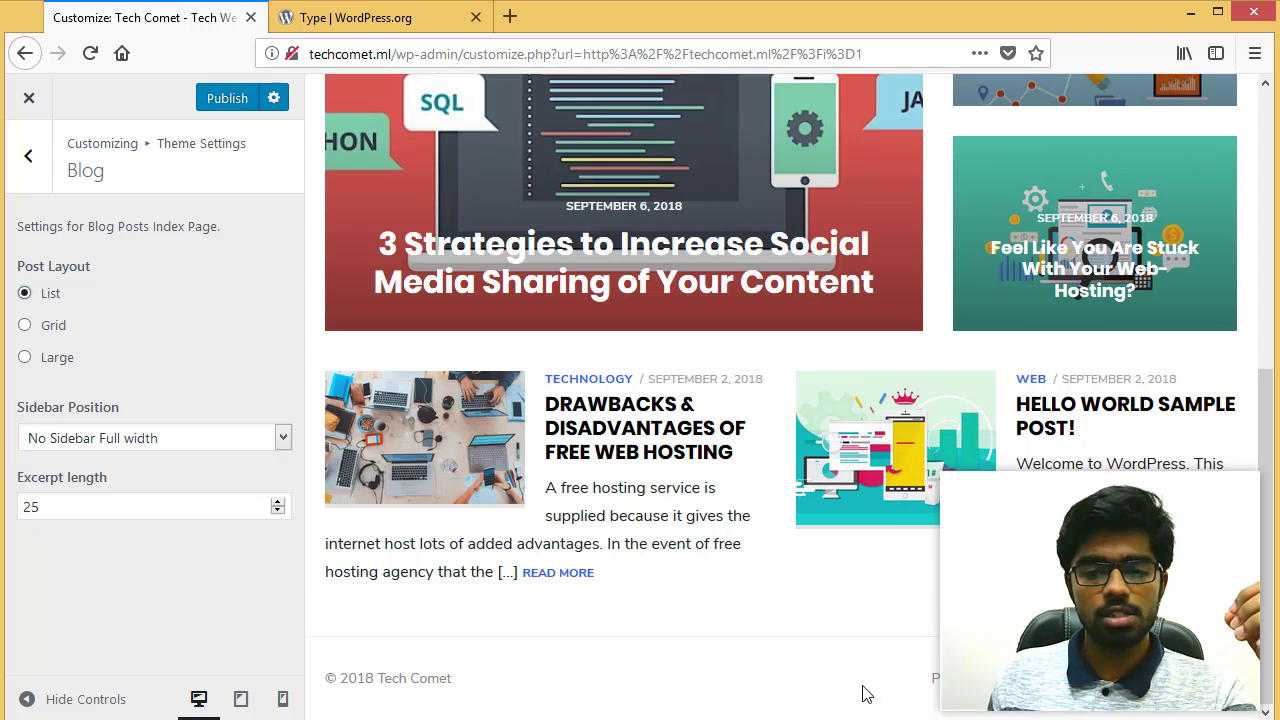
drag(1263, 520, 818, 212)
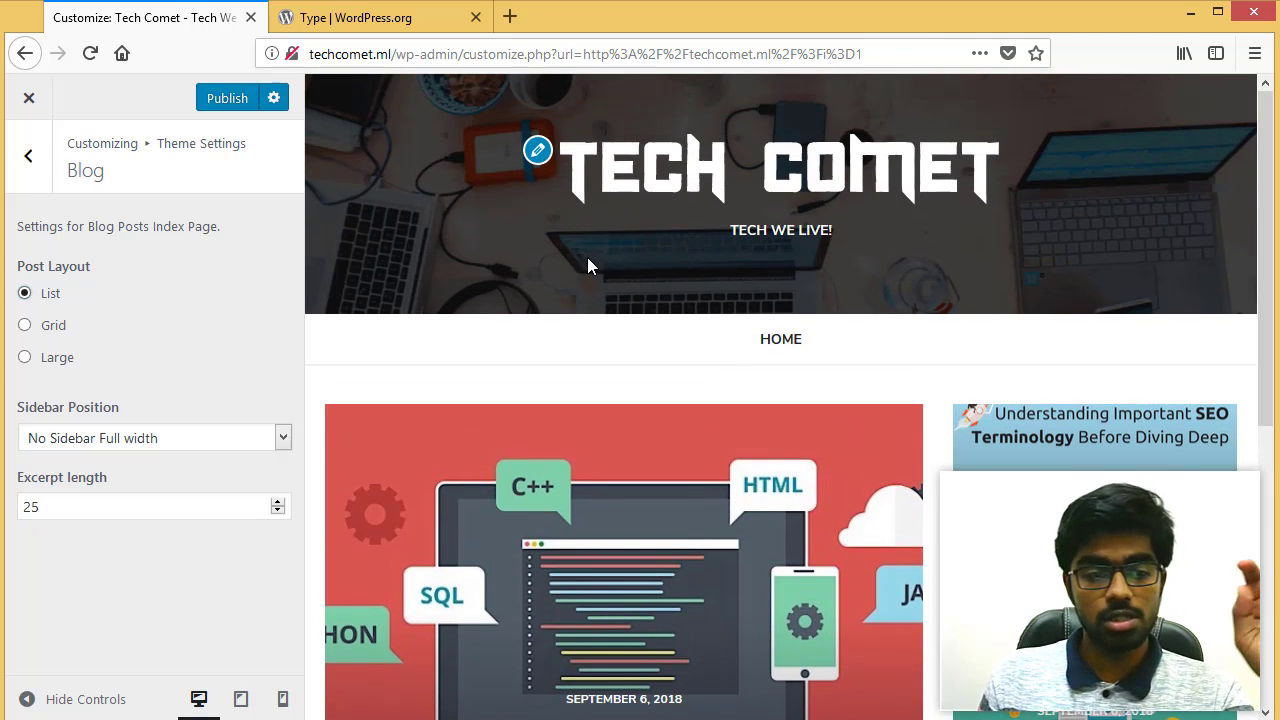
Publish the blog layout changes and review them on the live Tech Comet site
click(212, 102)
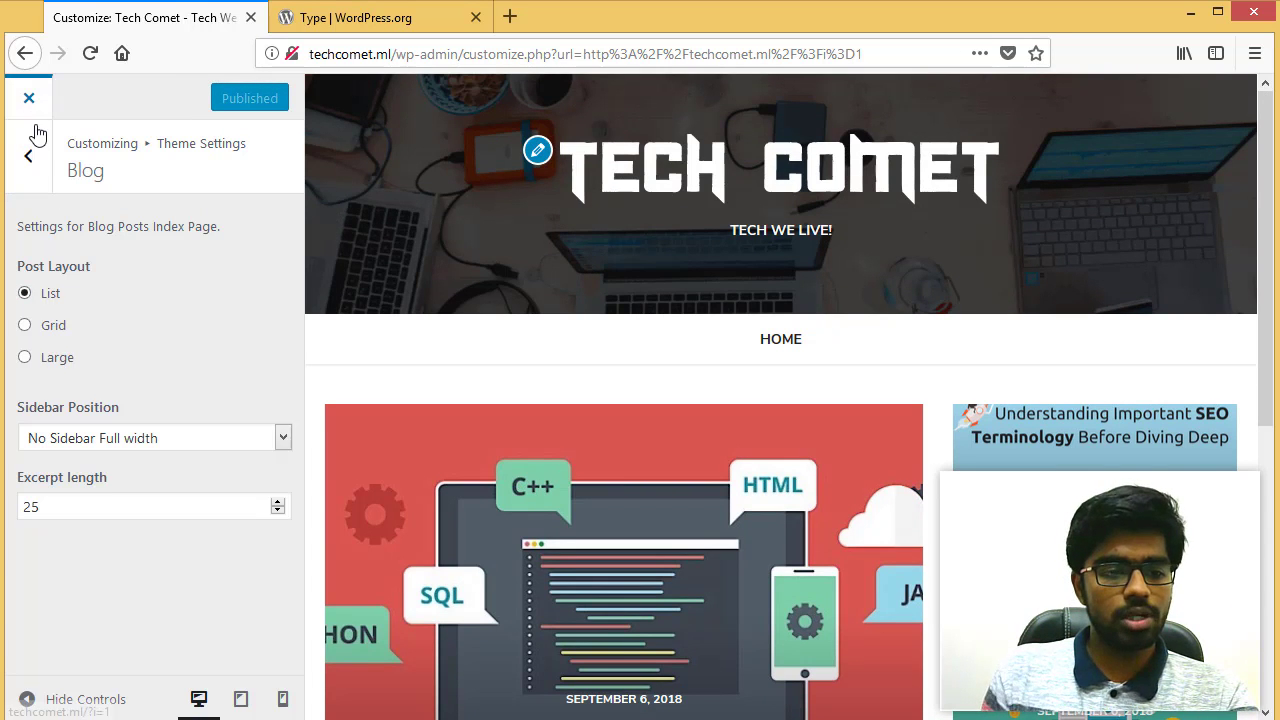
click(29, 97)
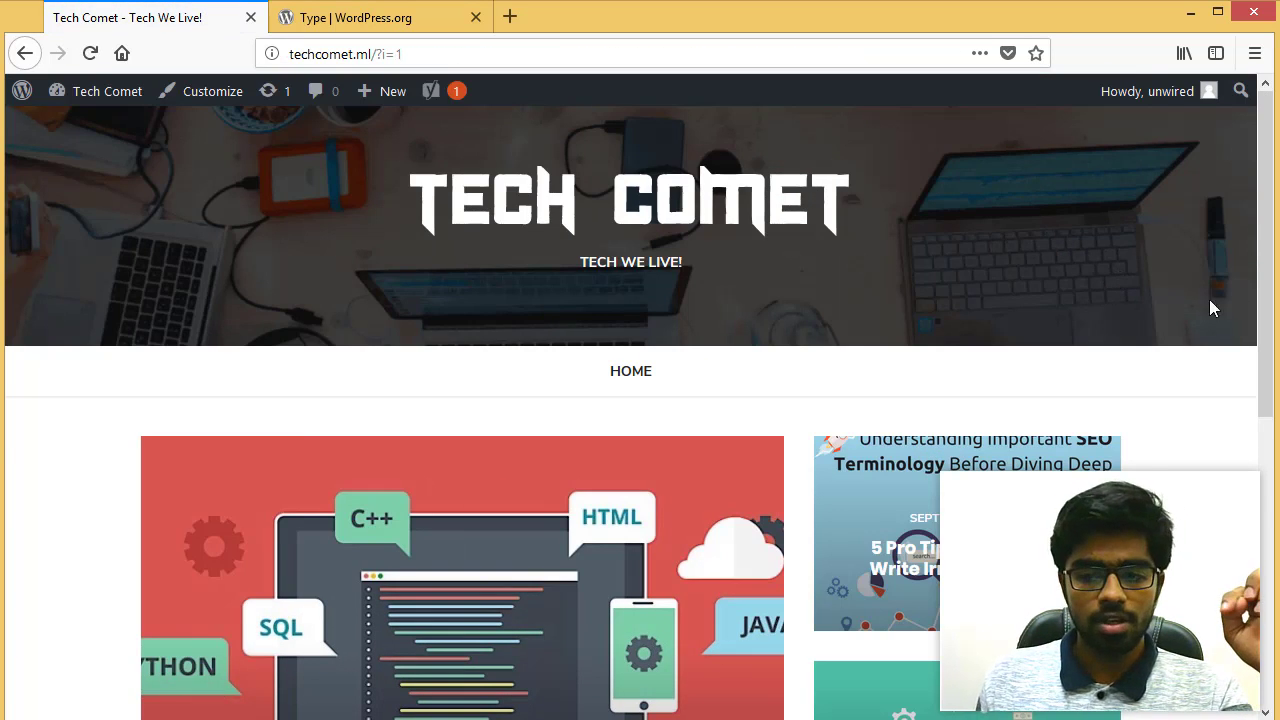
drag(1264, 240, 1264, 540)
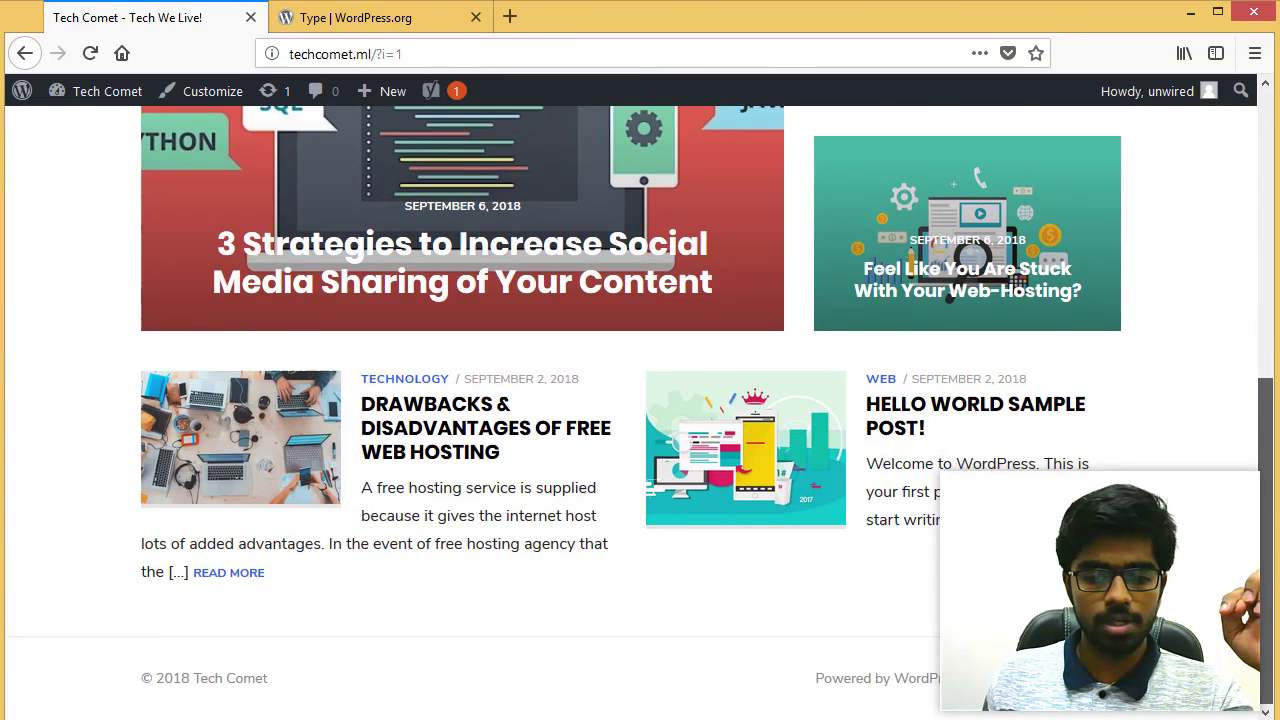
key(Home)
click(408, 25)
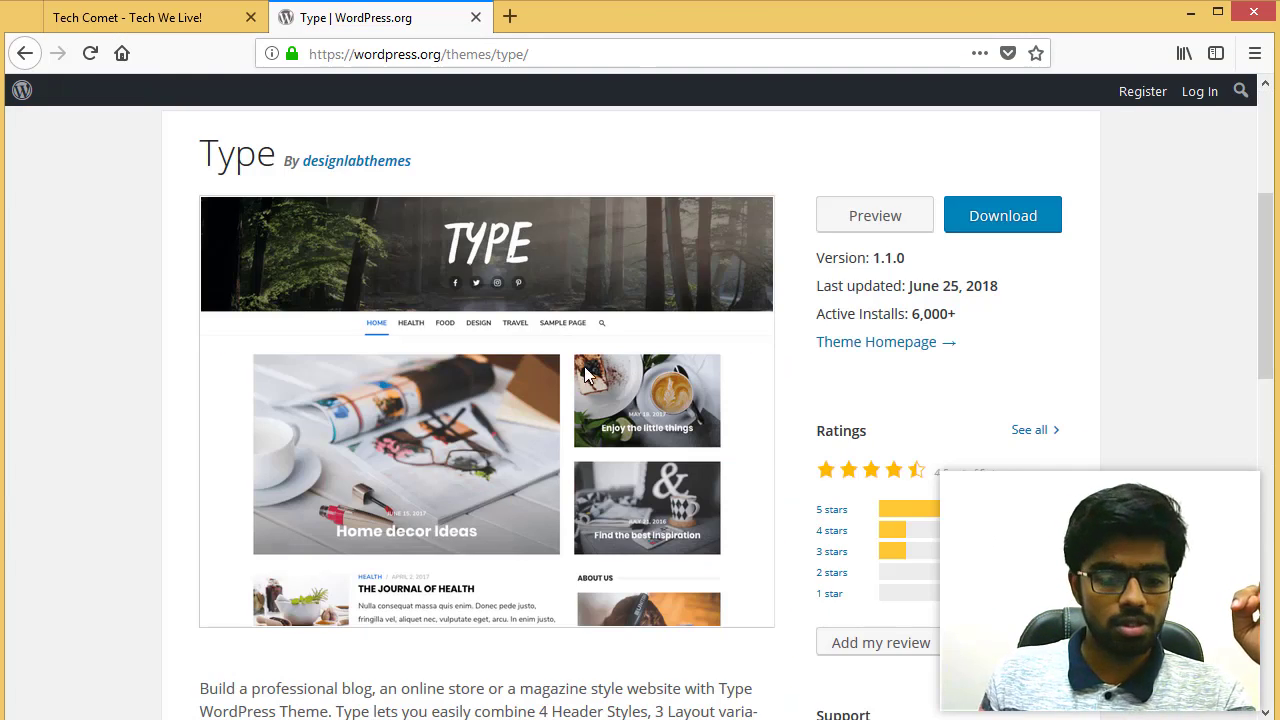
click(183, 27)
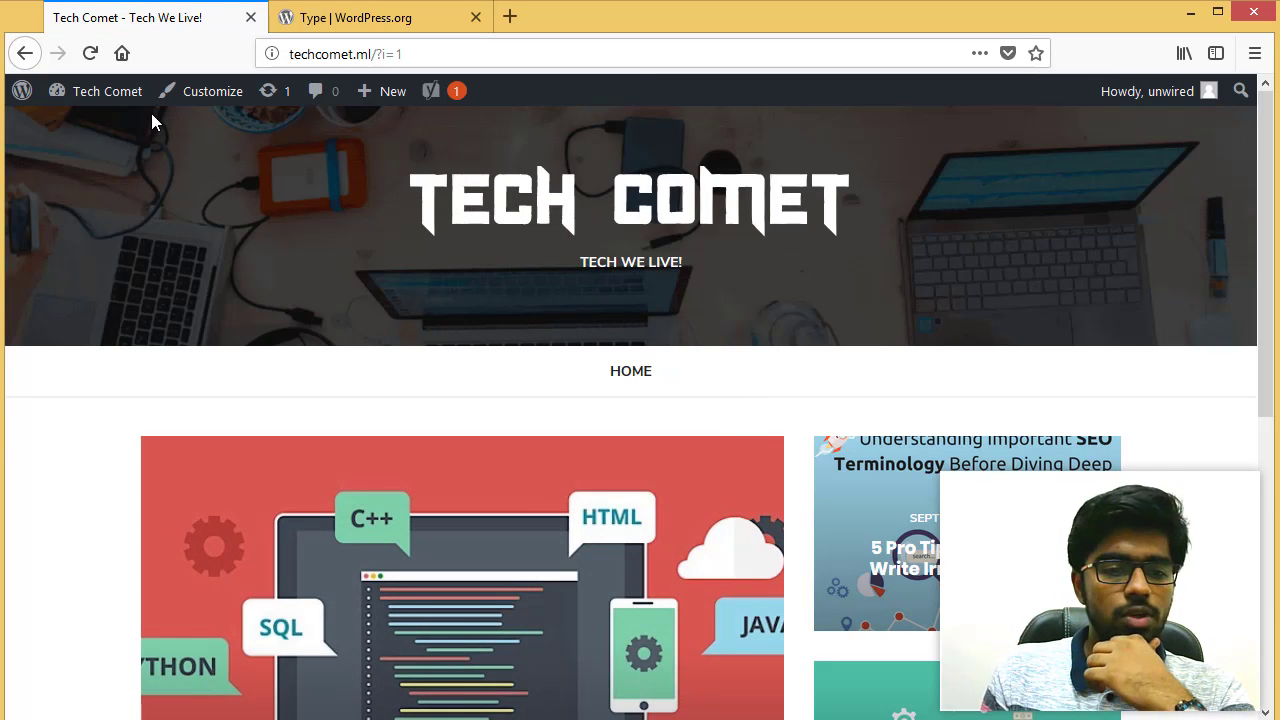
From the Dashboard, start a new page with Pages > Add New
mouse_move(108, 91)
click(100, 148)
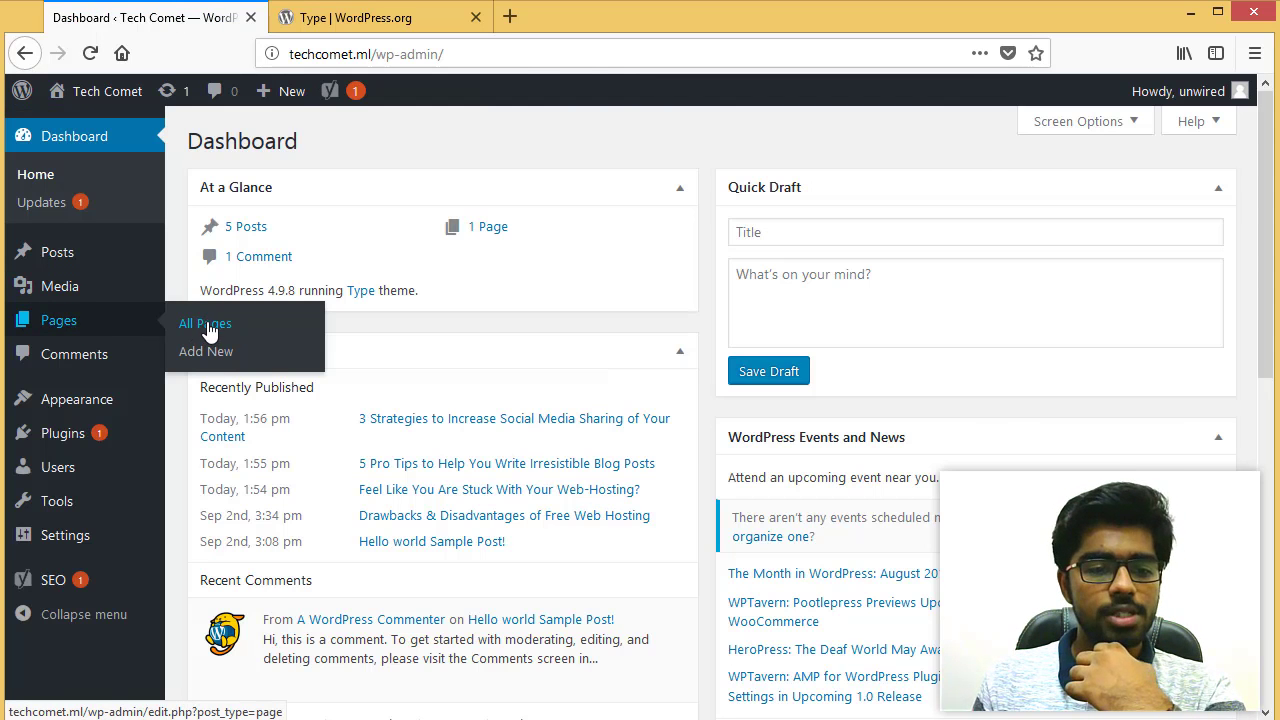
click(207, 326)
click(236, 358)
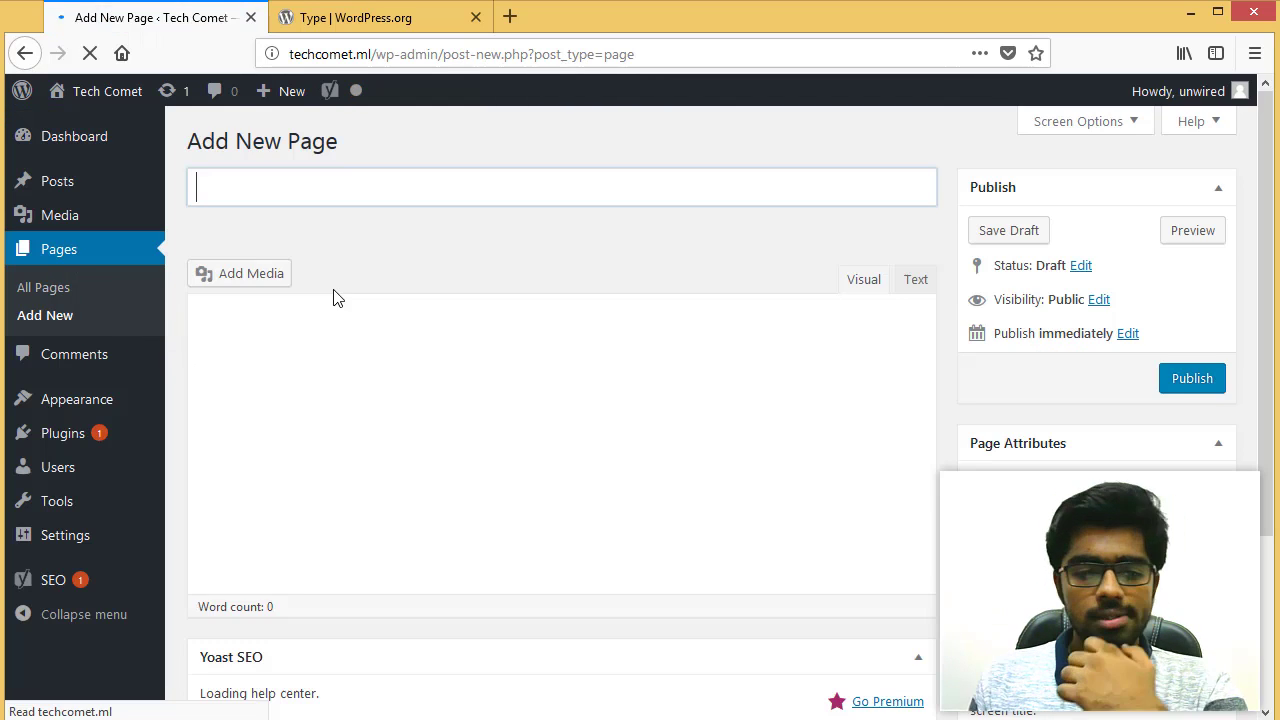
Publish a page titled 'About' with the pasted free-hosting paragraph, then begin another page
click(310, 189)
text(About)
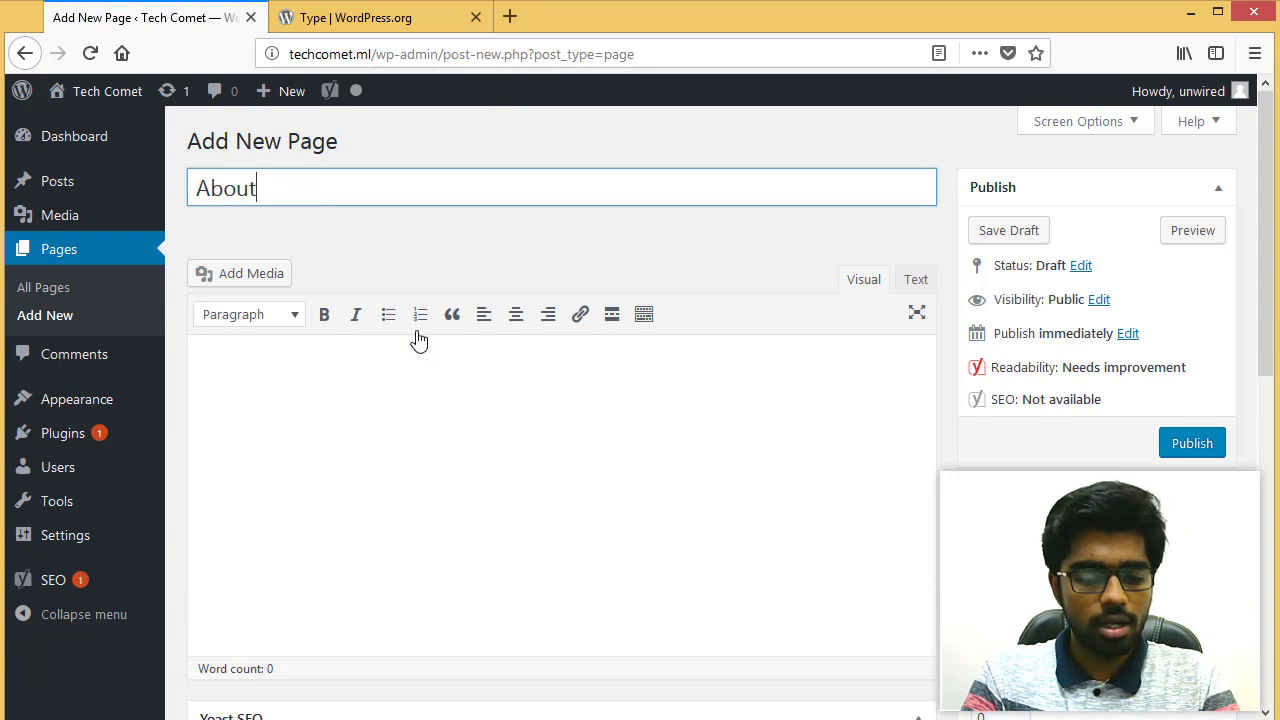
key(ctrl+a)
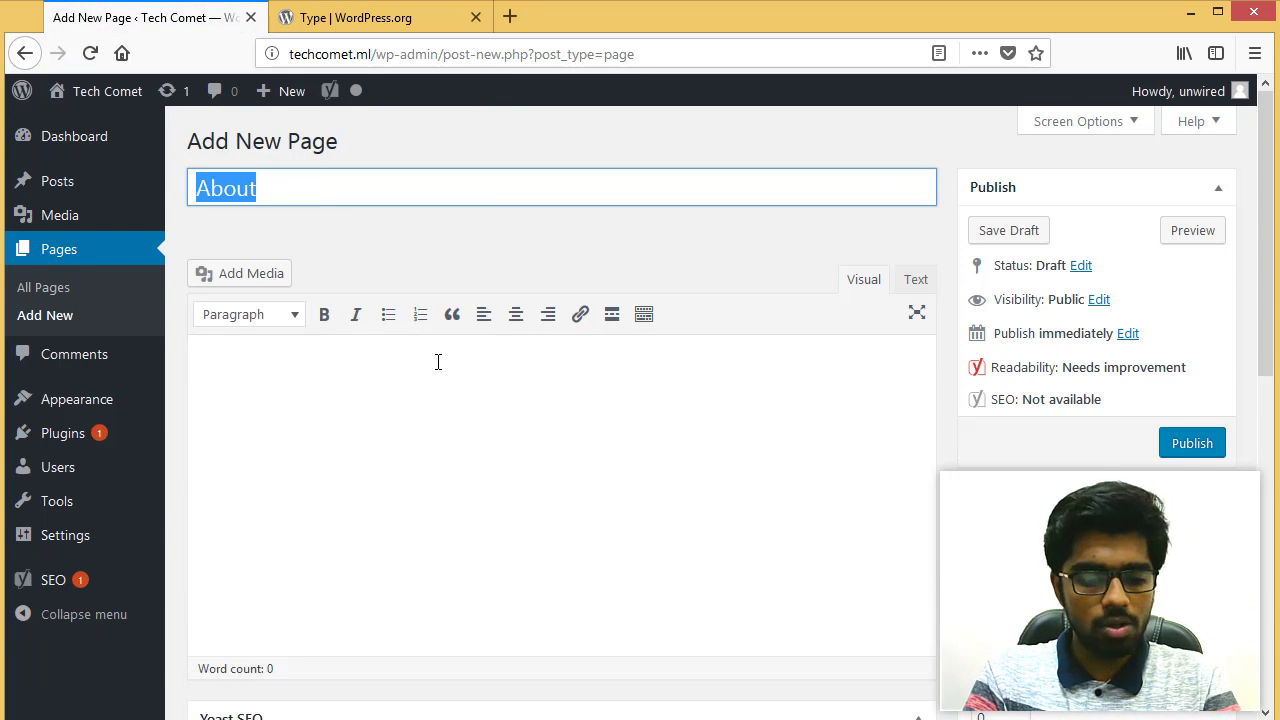
click(539, 453)
text(A free hosting service is supplied because it gives the internet host lots of added advantages. In the event of free hosting agency that the)
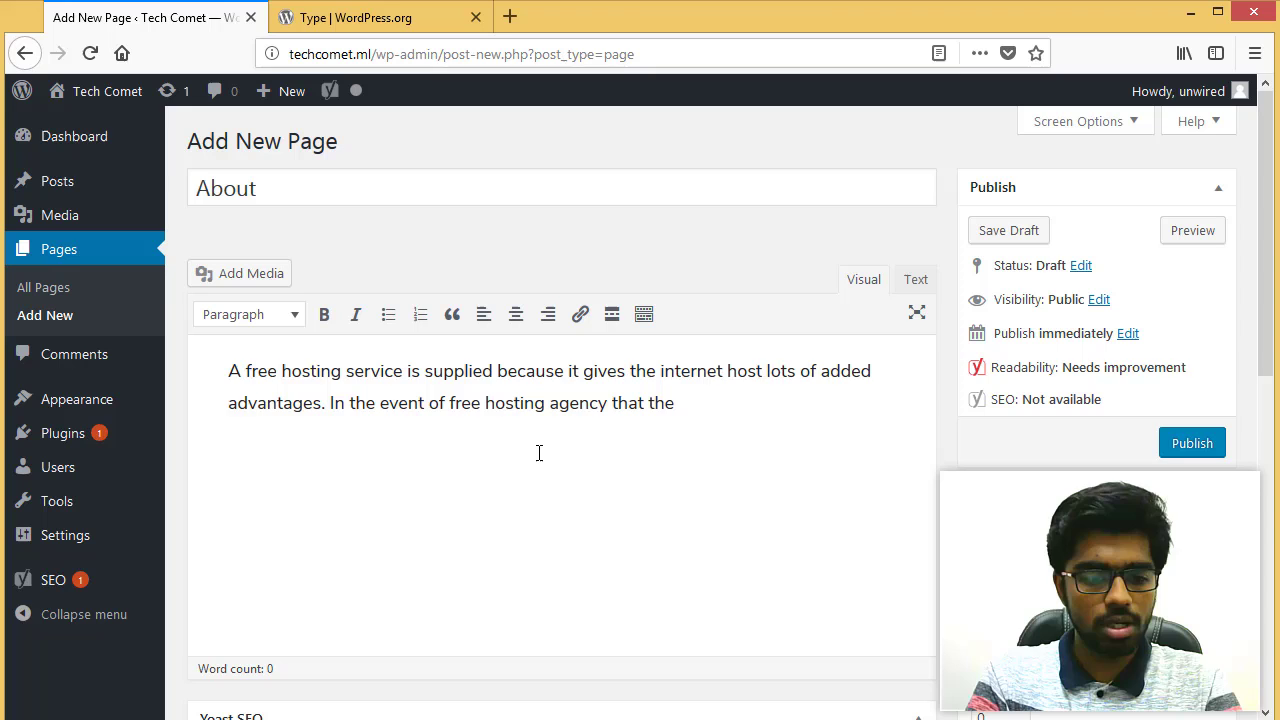
key(ctrl+a)
key(ctrl+c)
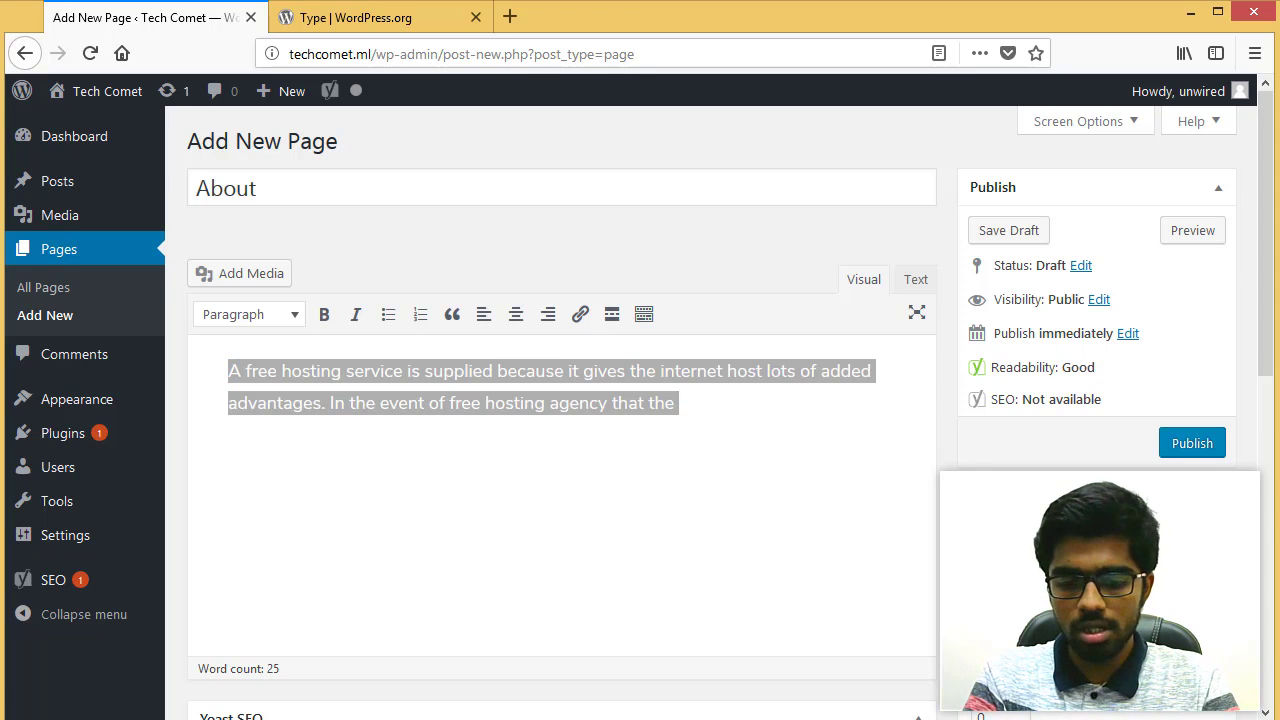
click(1213, 450)
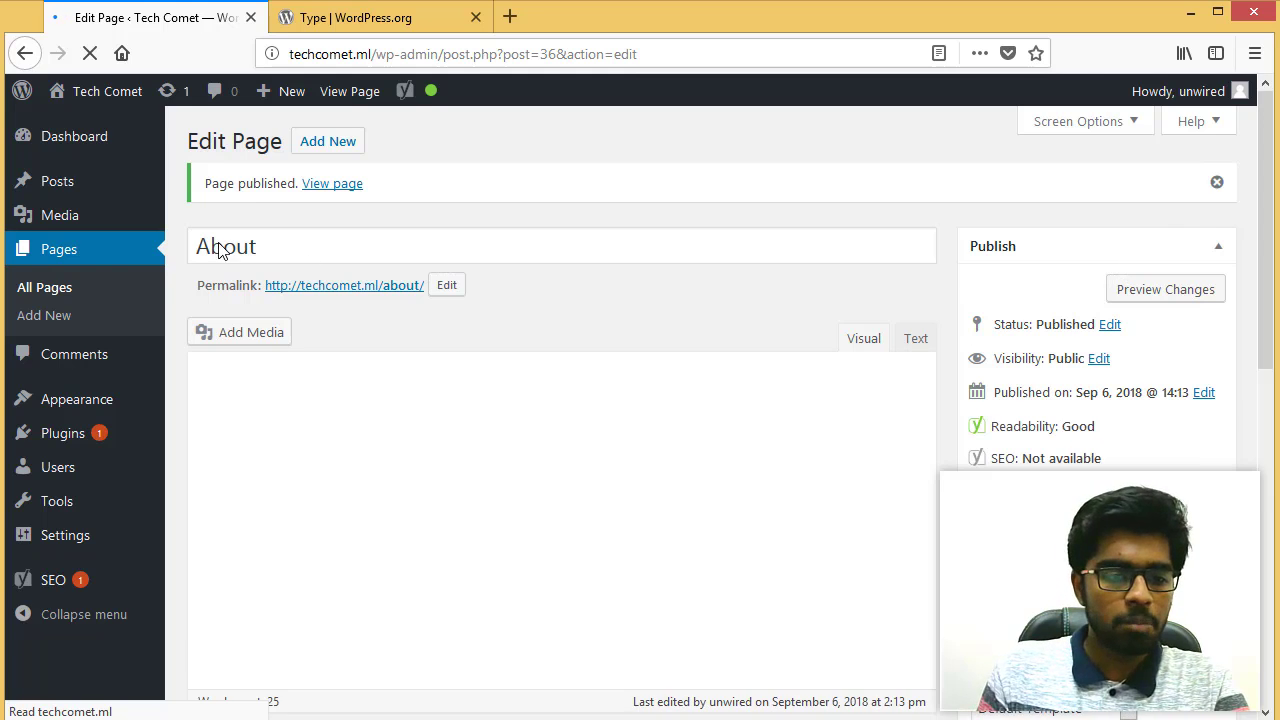
click(328, 142)
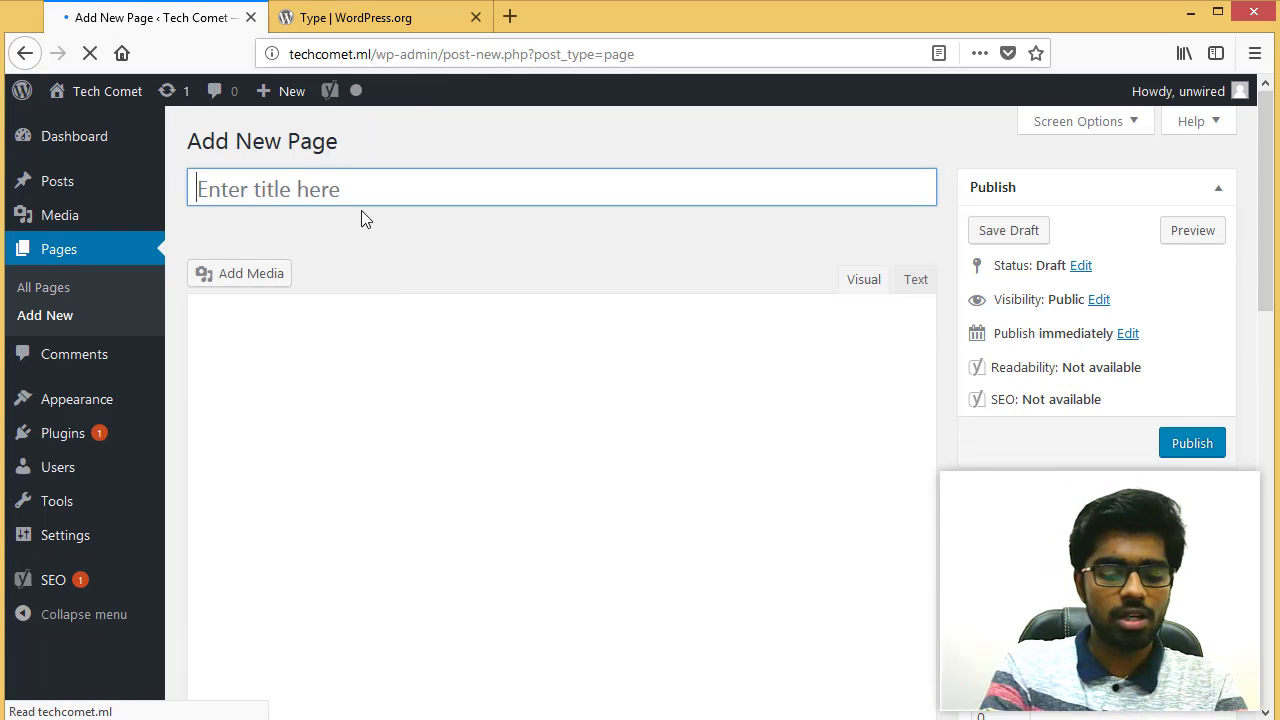
Title the page 'Contact Us', paste the free-hosting paragraph, and publish it
text(Contact )
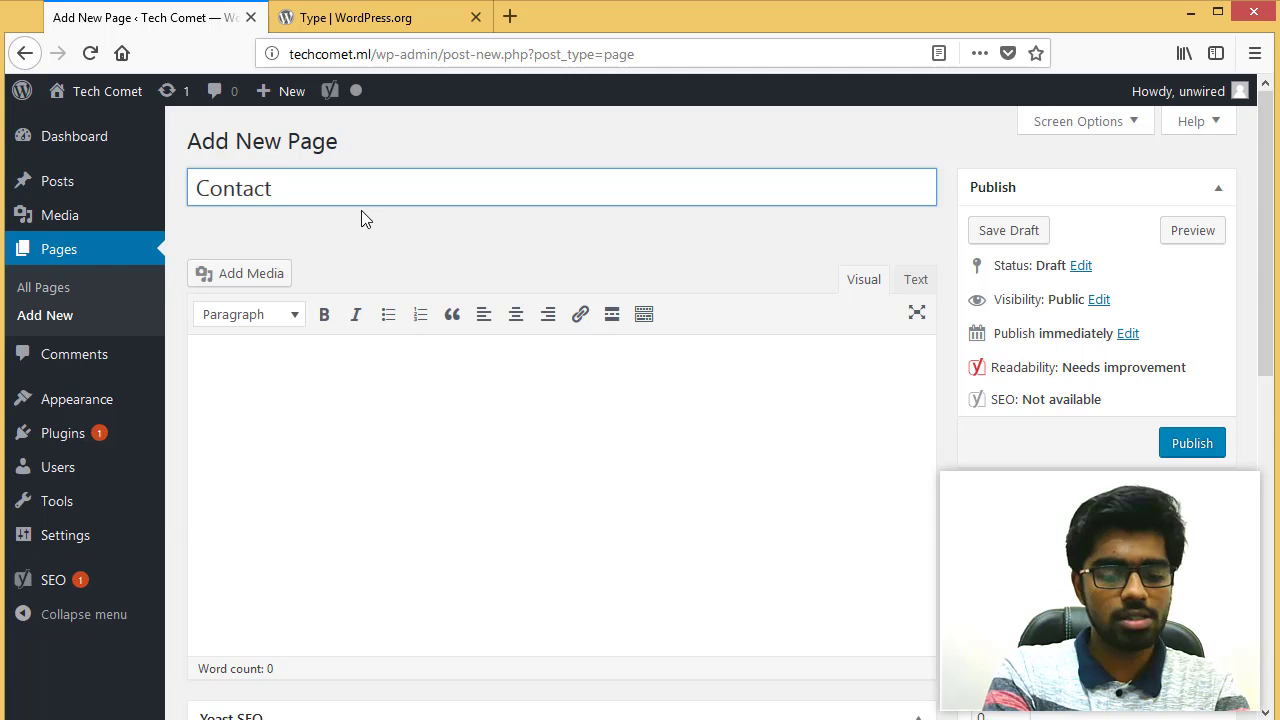
text(U)
key(BackSpace)
text(U)
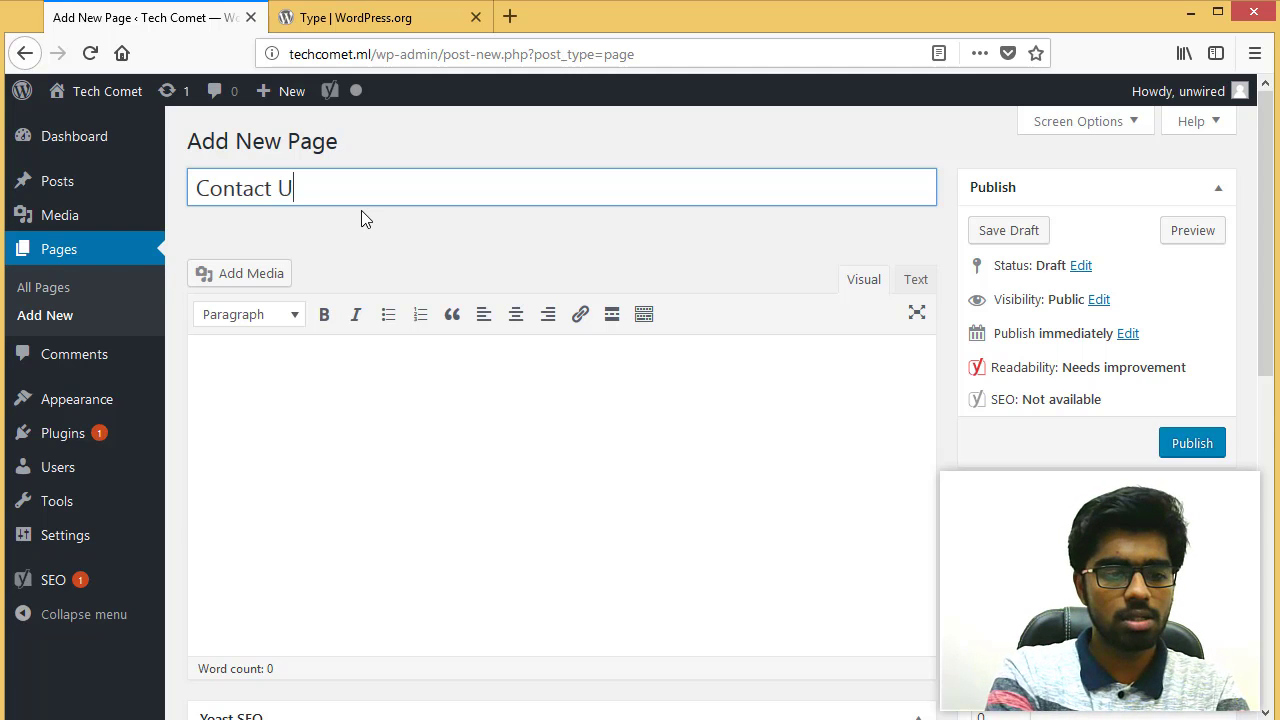
text(s)
click(593, 380)
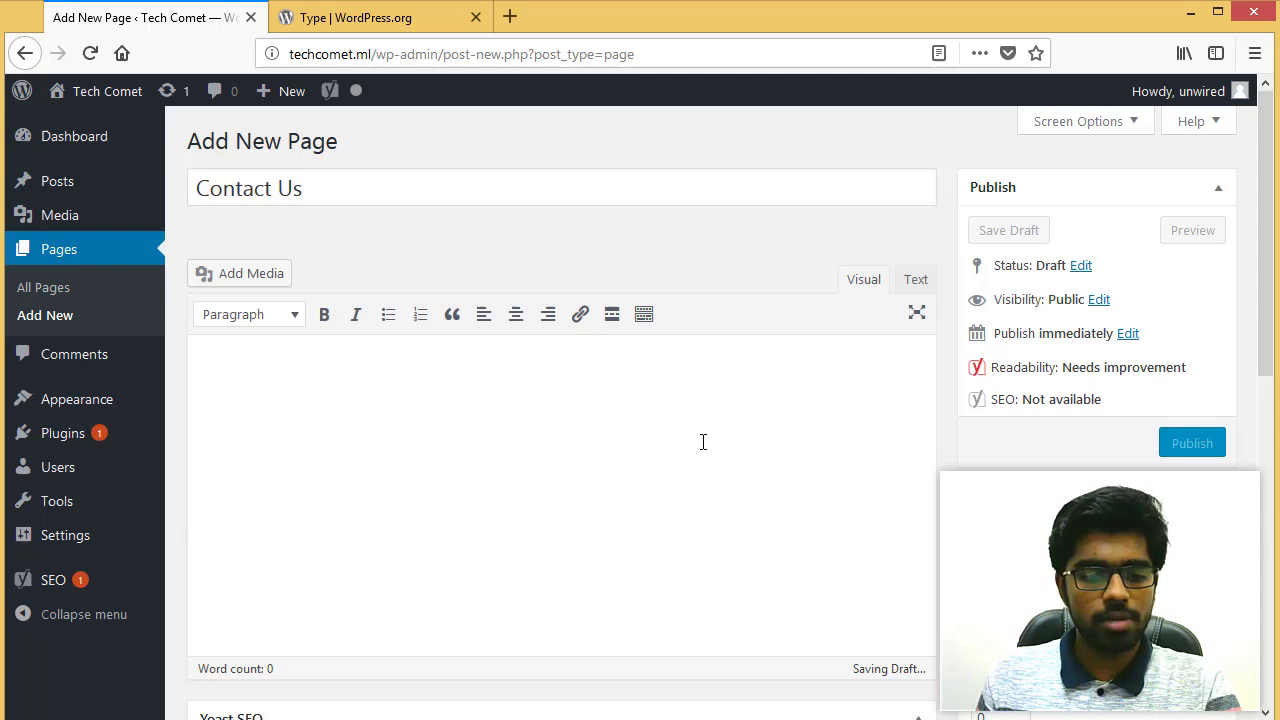
key(ctrl+v)
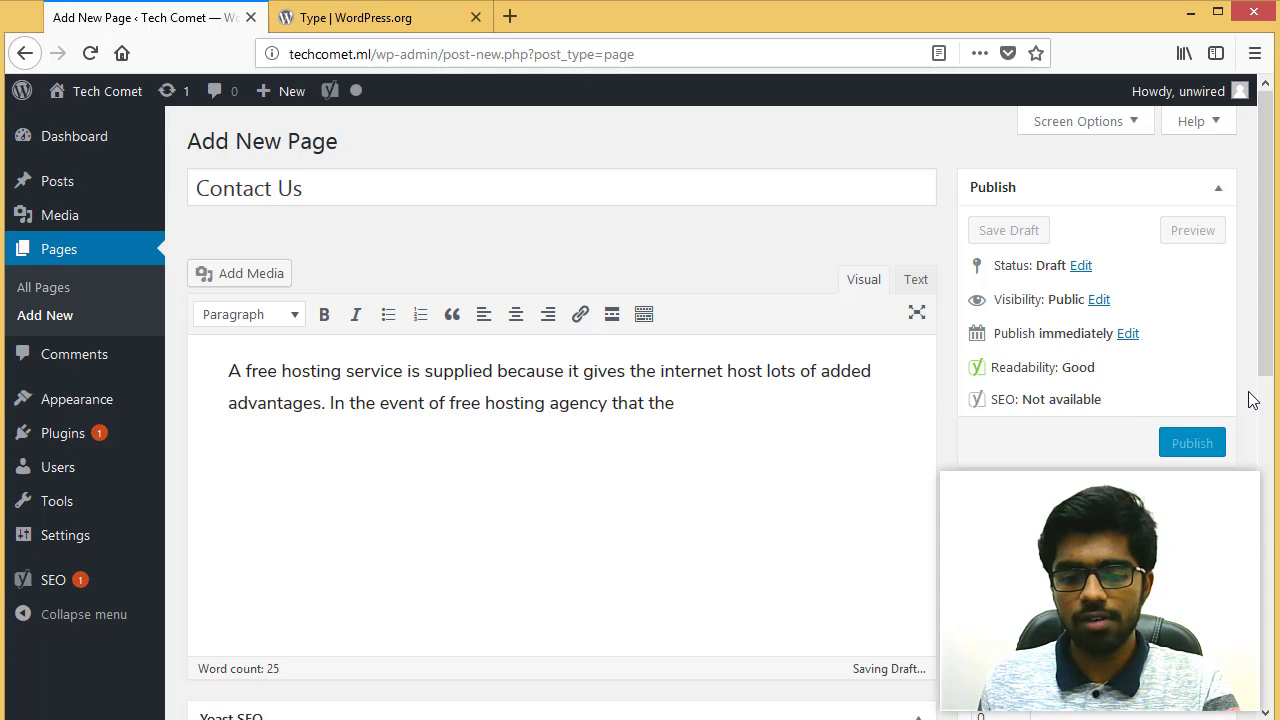
click(1201, 448)
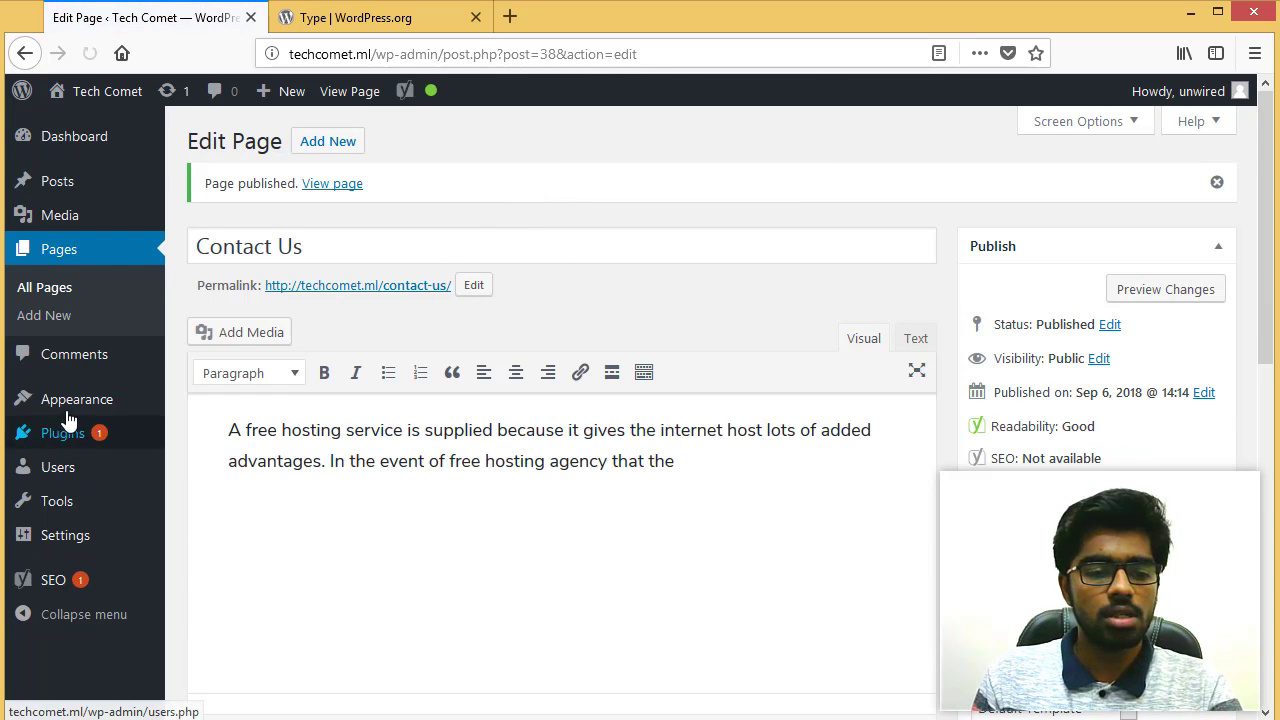
Create a new menu named Header in Appearance > Menus
mouse_move(69, 414)
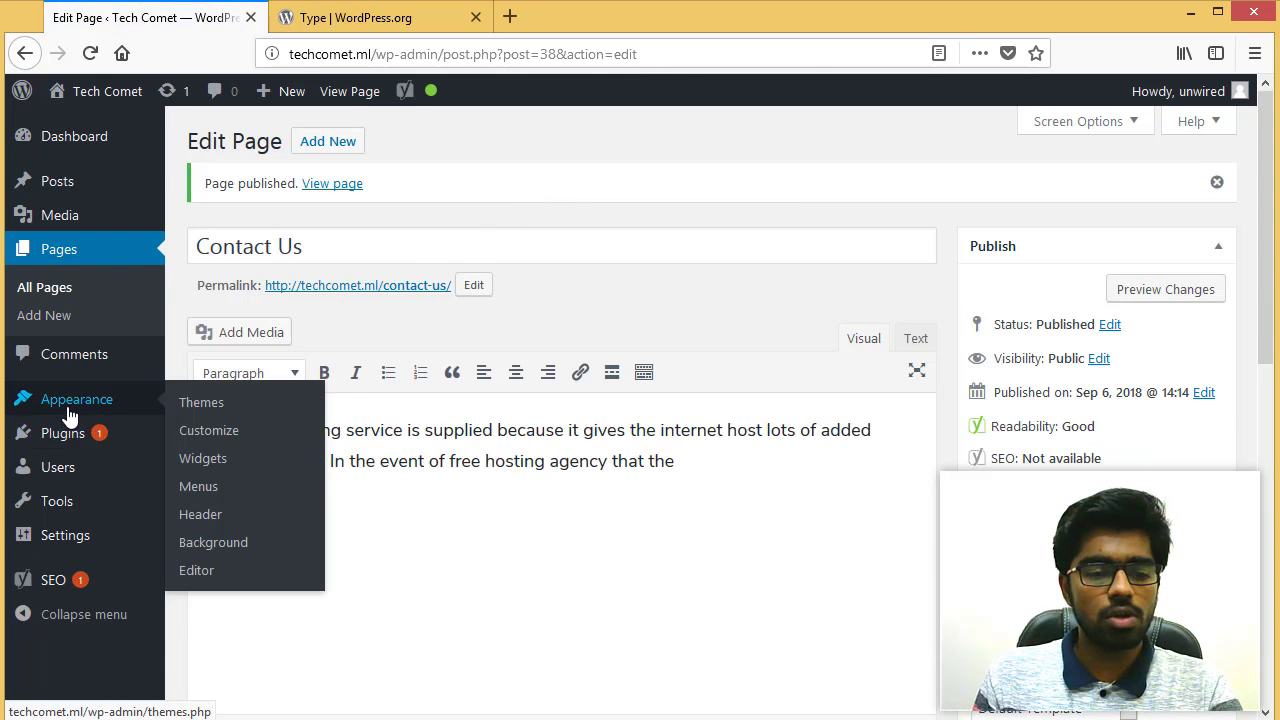
click(185, 486)
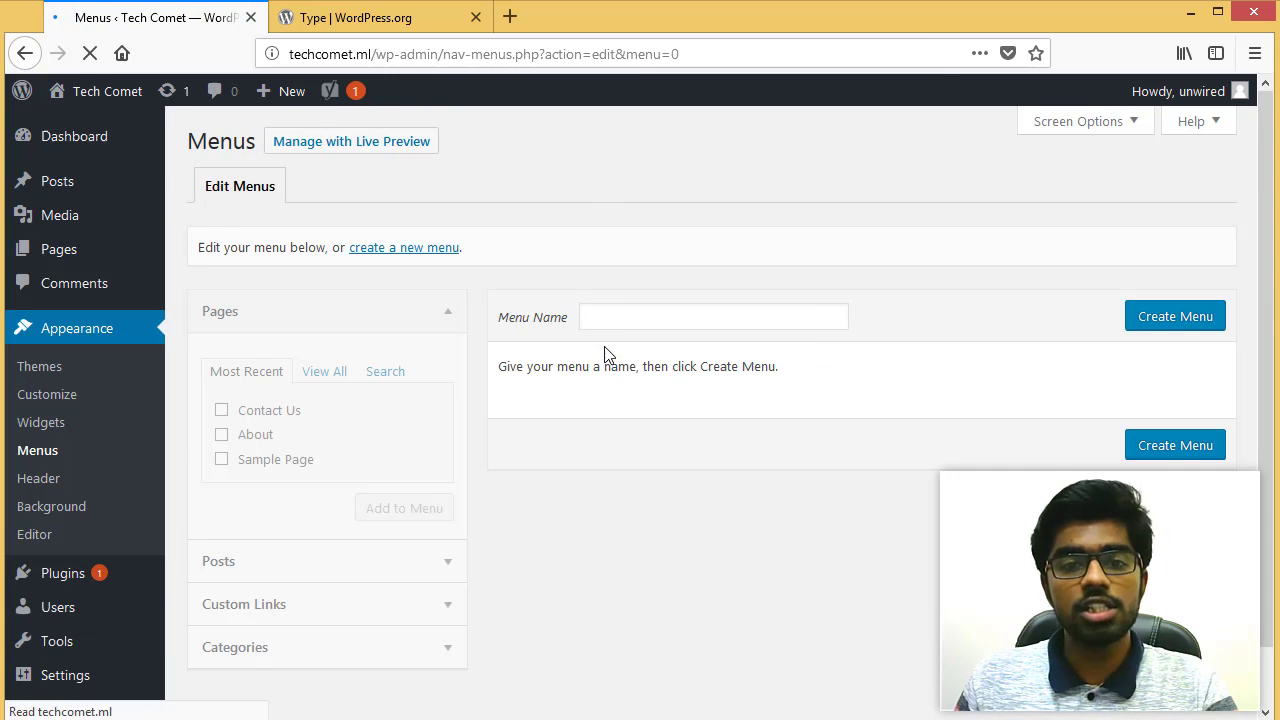
scroll(1268, 258, down, 1)
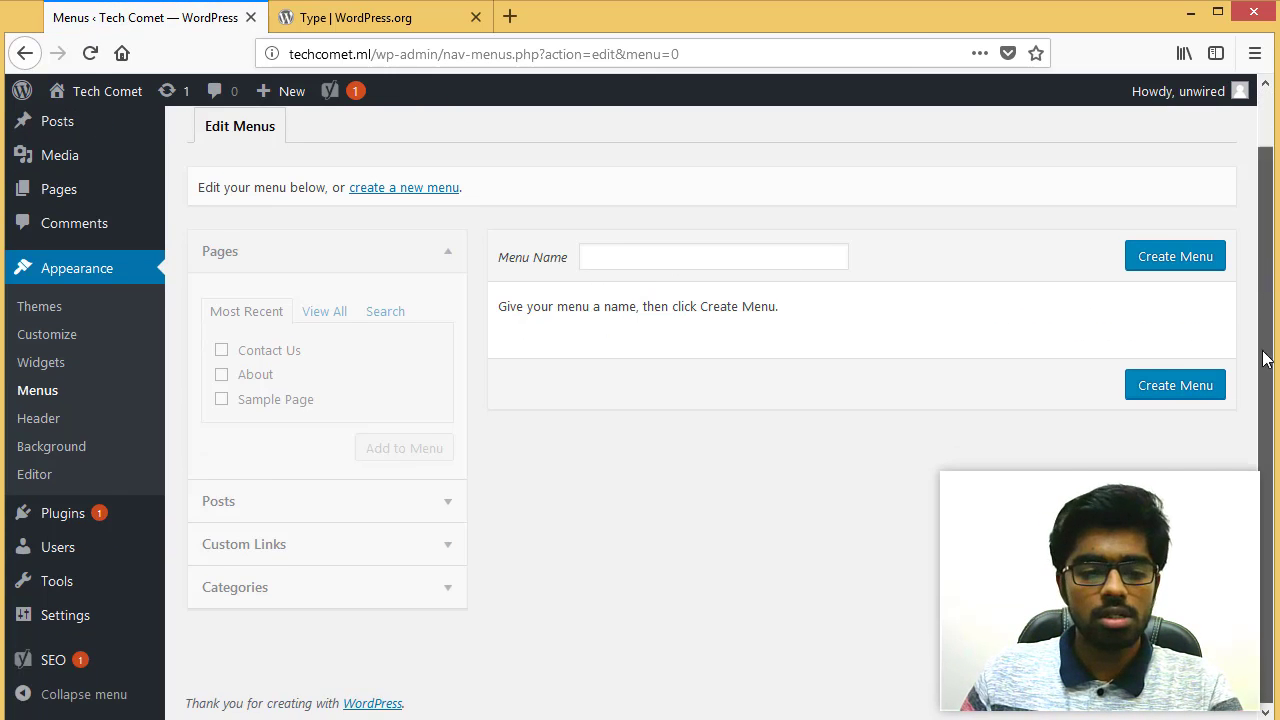
click(646, 251)
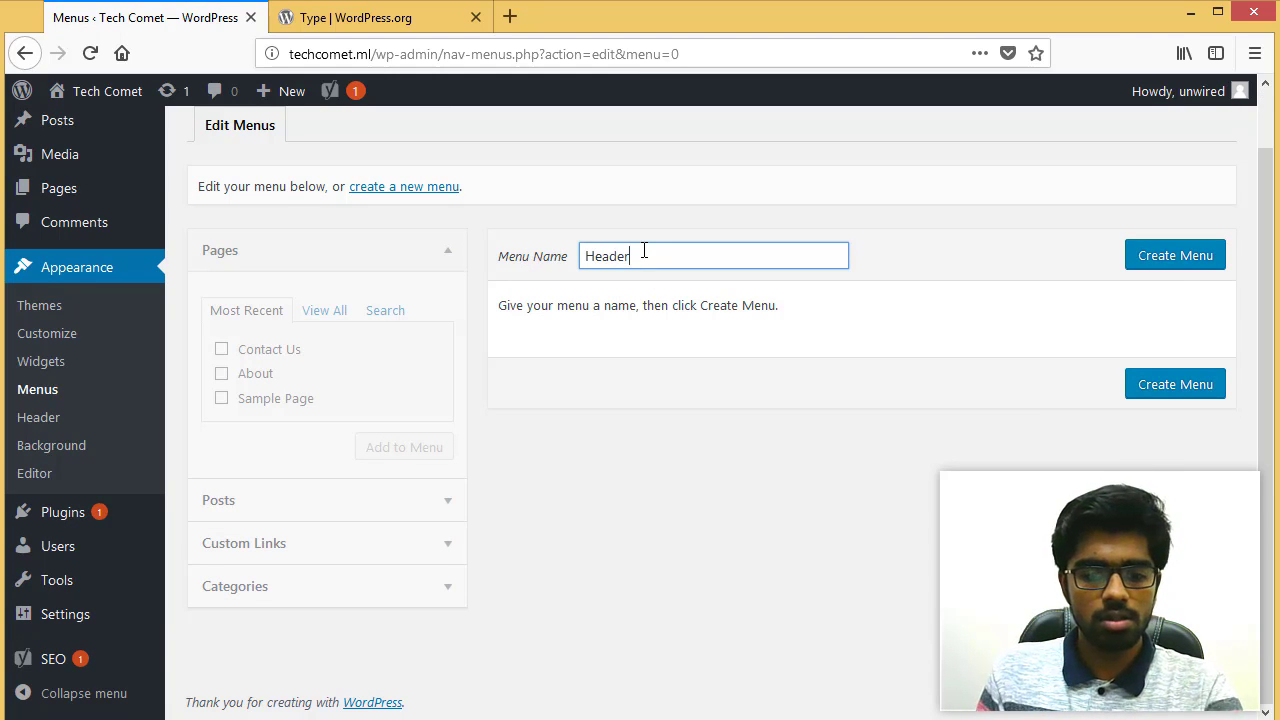
click(1181, 258)
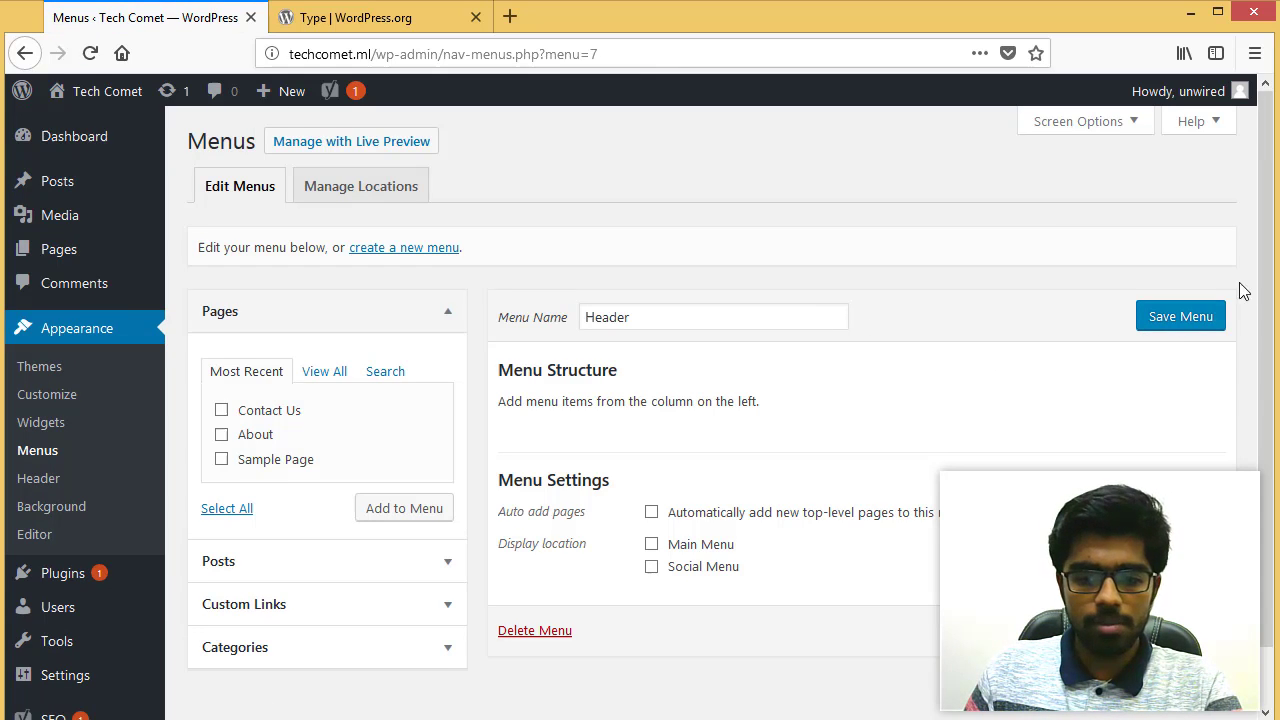
Add the About and Contact Us pages to Header, set it as Main Menu, and save
scroll(1243, 290, down, 1)
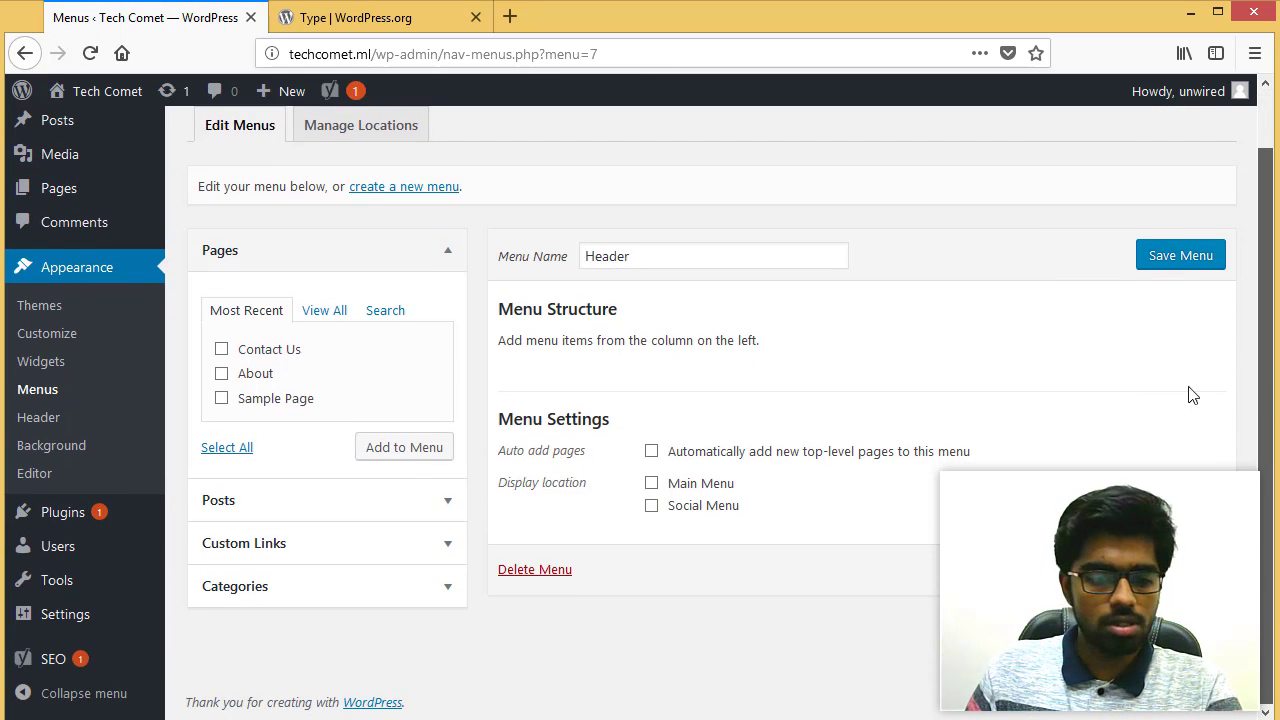
click(221, 348)
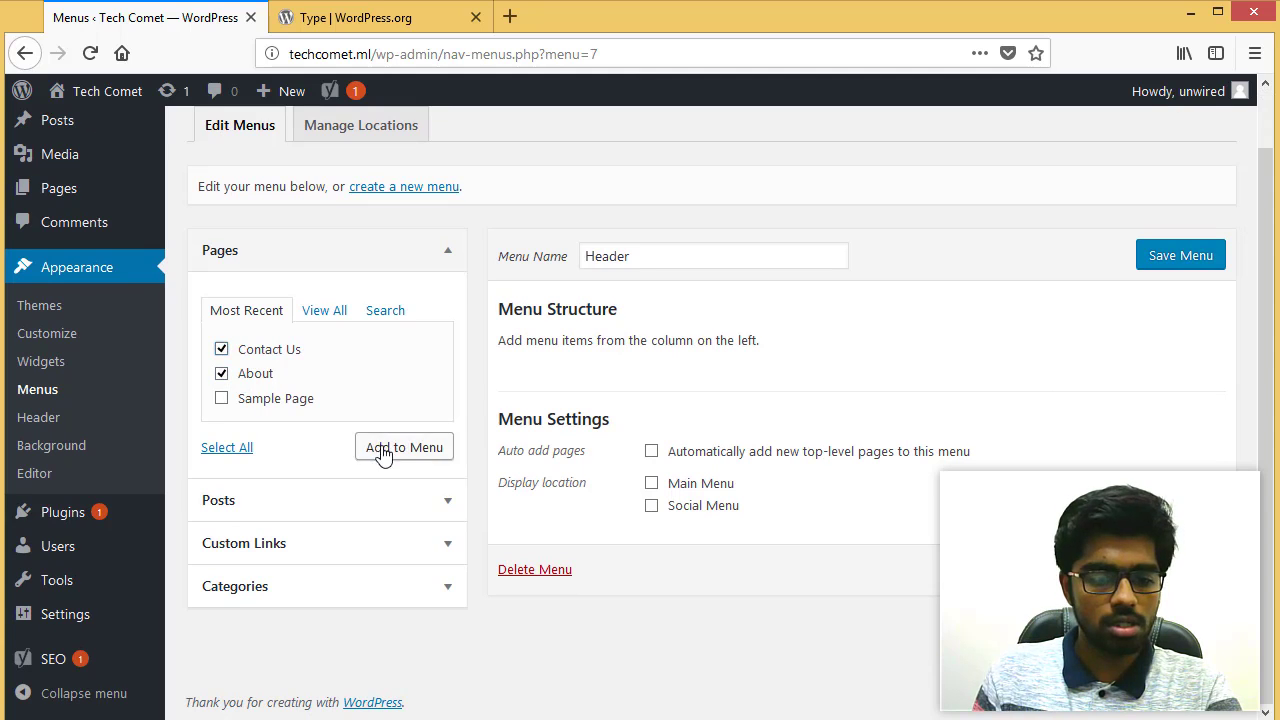
click(383, 450)
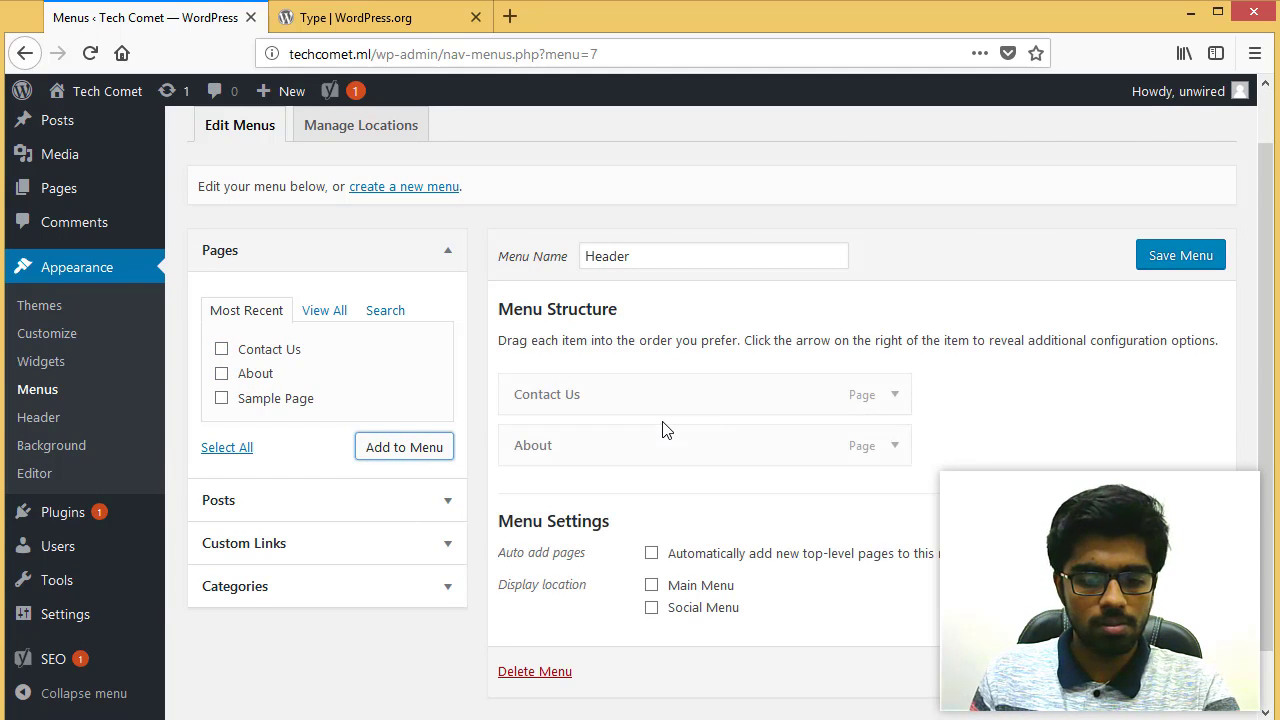
click(656, 590)
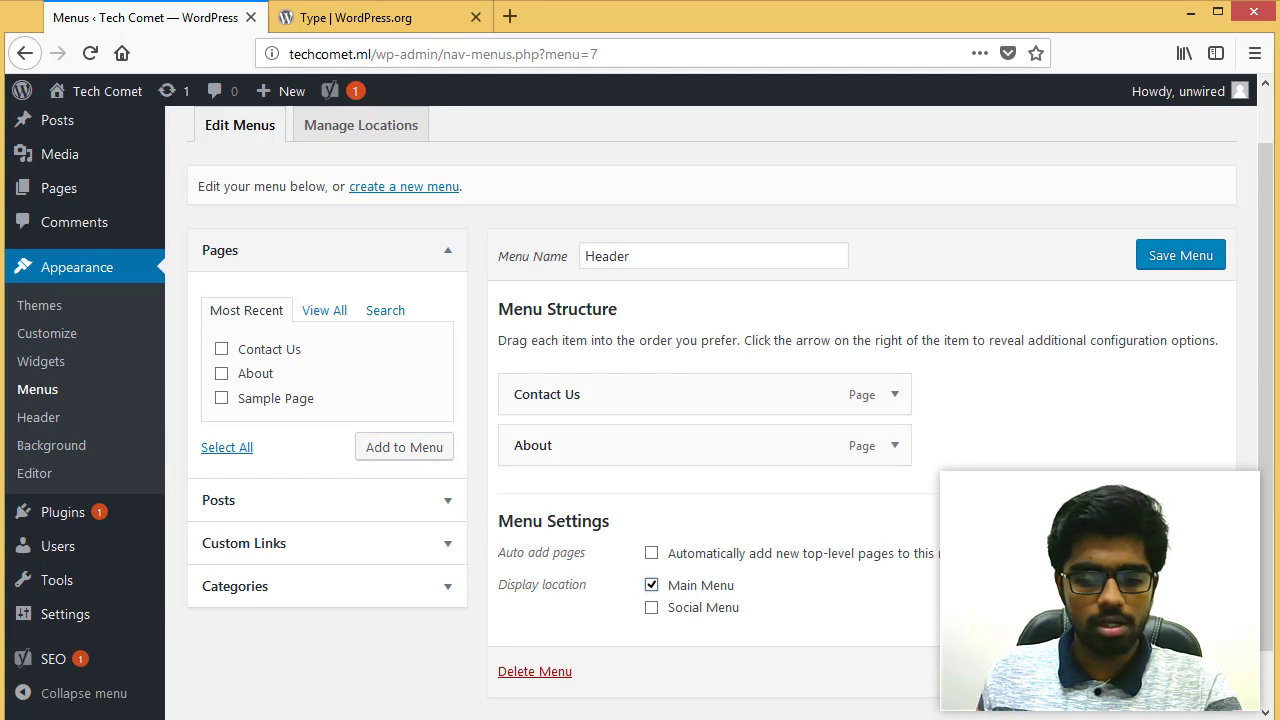
click(1180, 671)
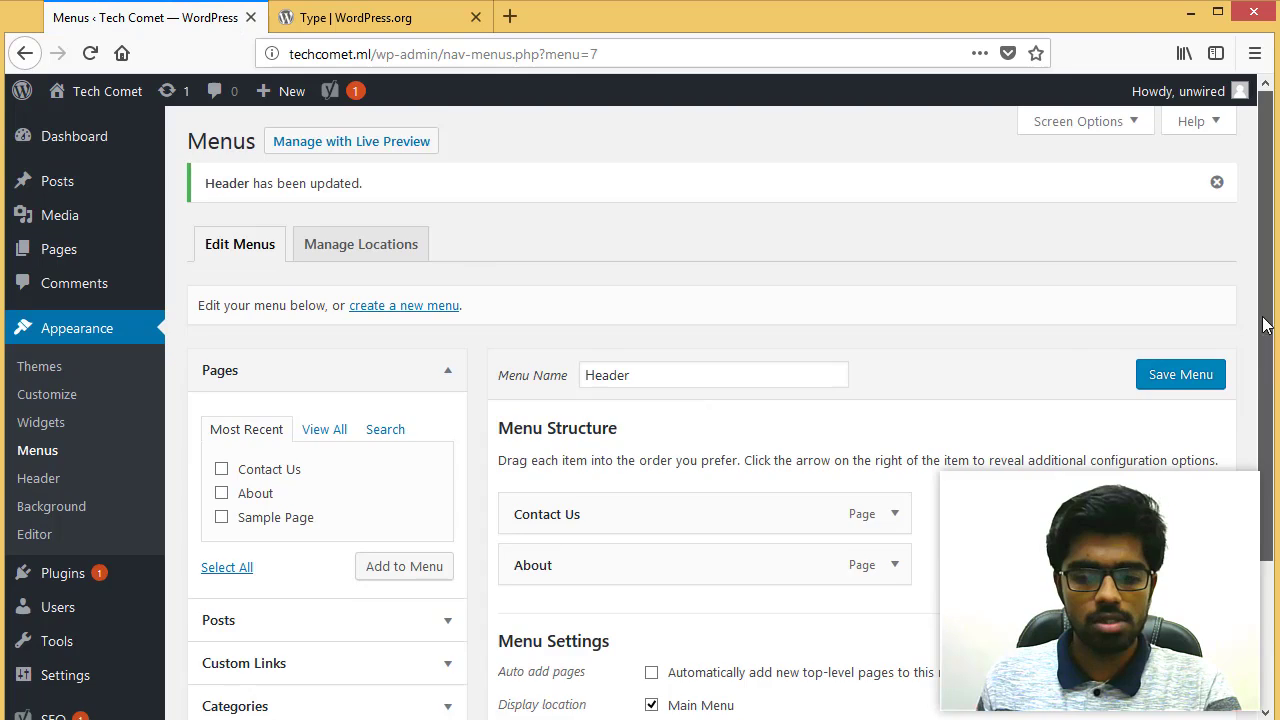
Move About above Contact Us, save the menu, and view the live site
scroll(800, 410, down, 2)
drag(589, 449, 594, 394)
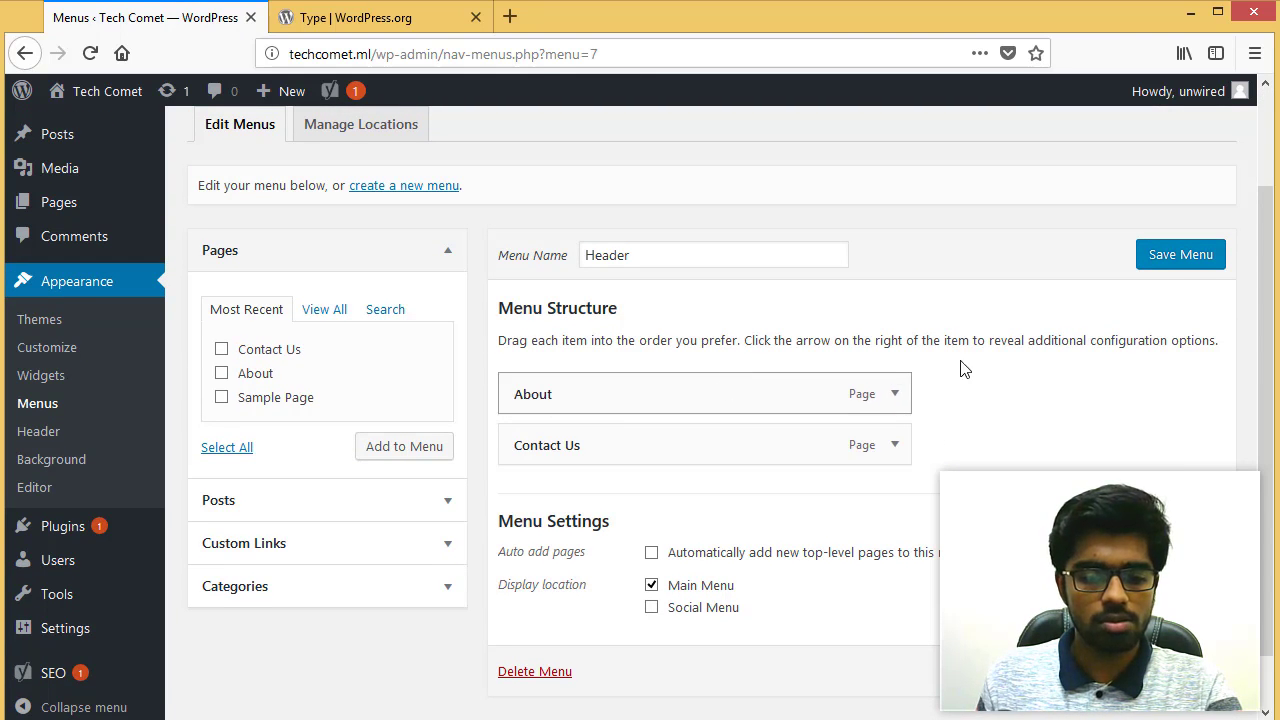
click(1176, 262)
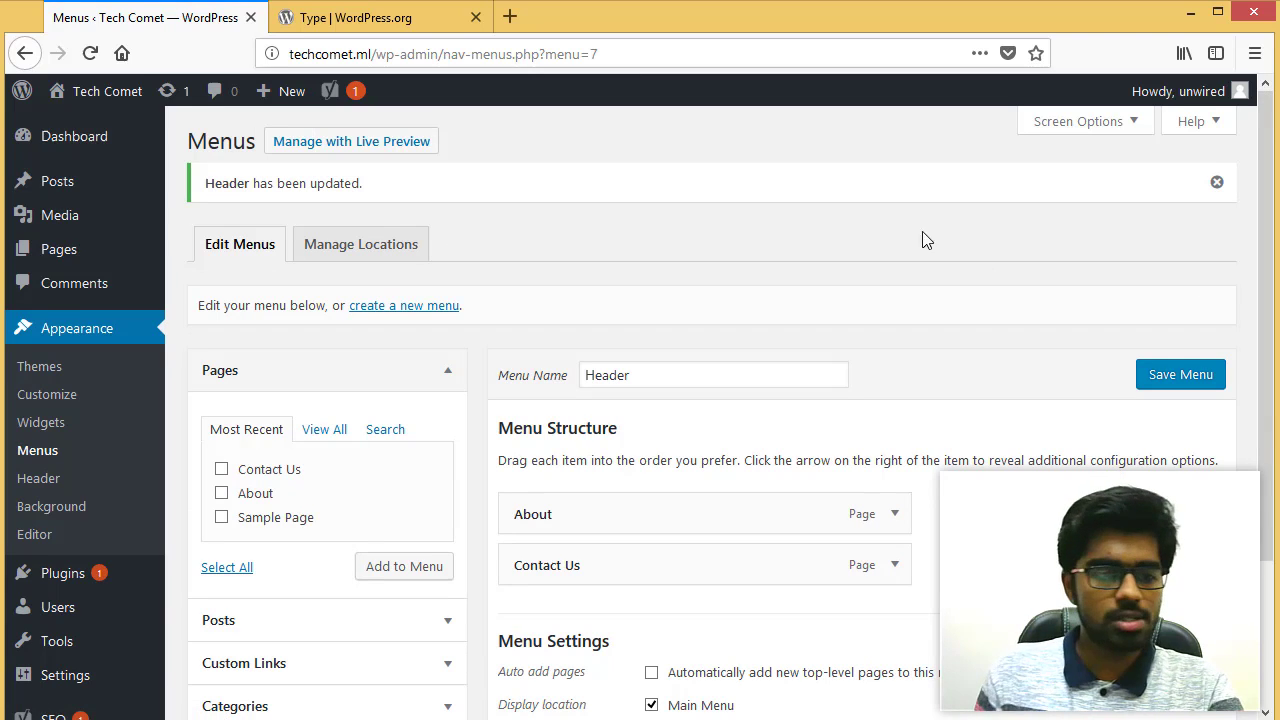
click(68, 127)
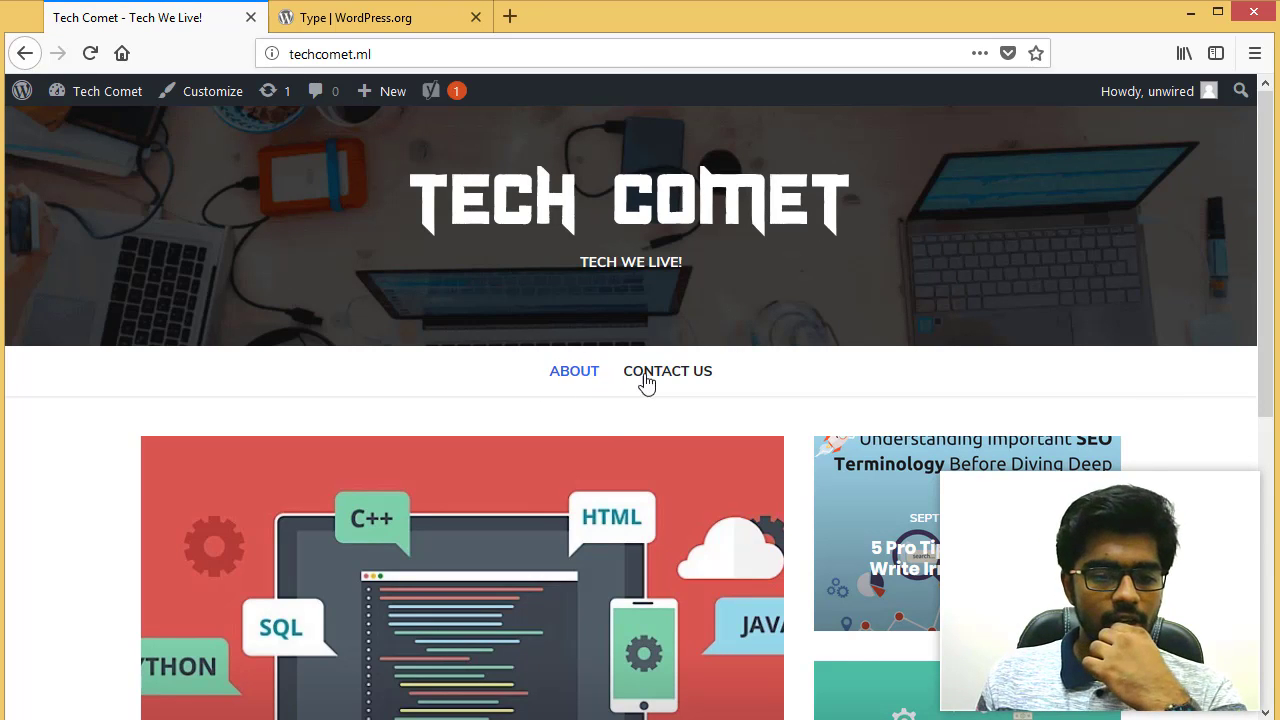
click(115, 143)
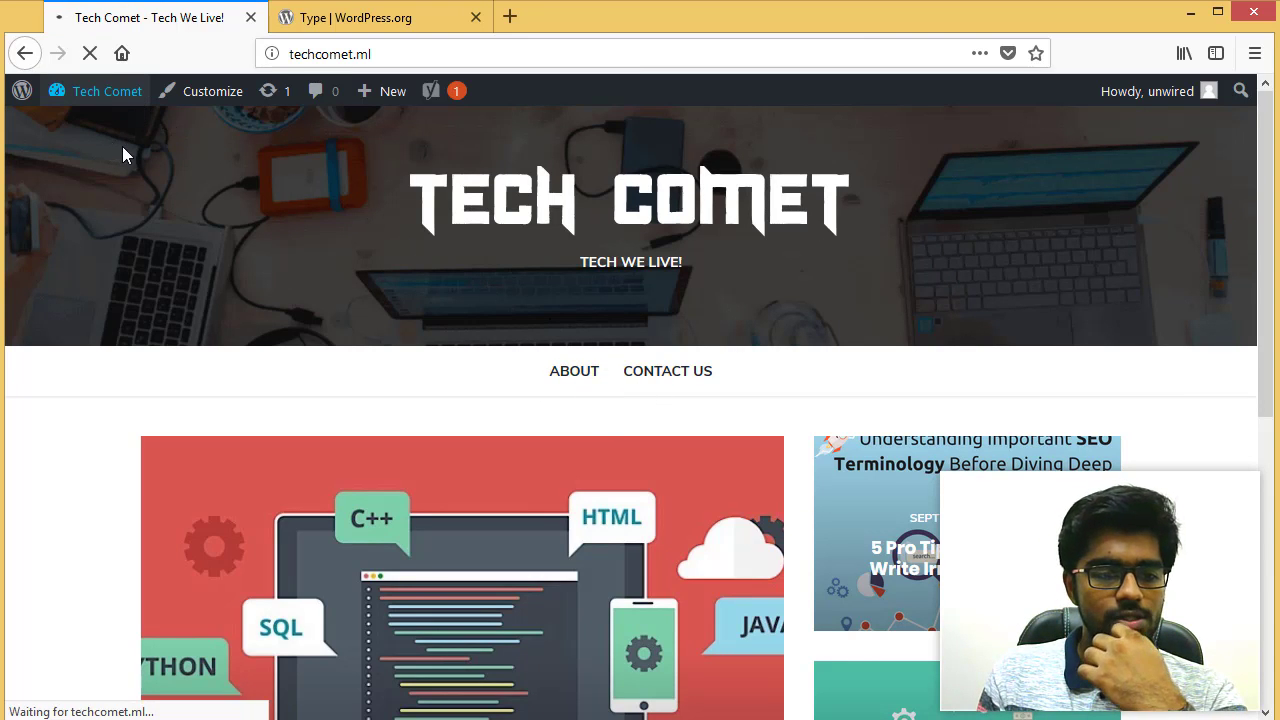
mouse_move(77, 409)
click(269, 483)
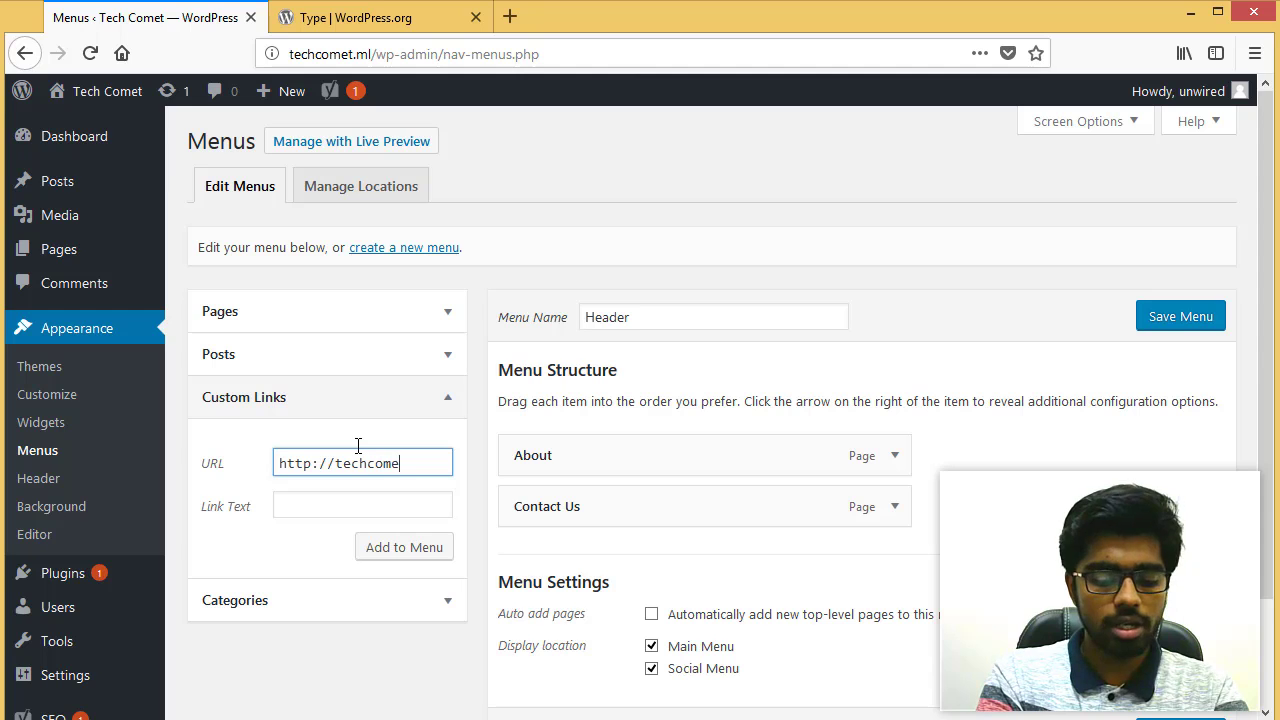
click(312, 496)
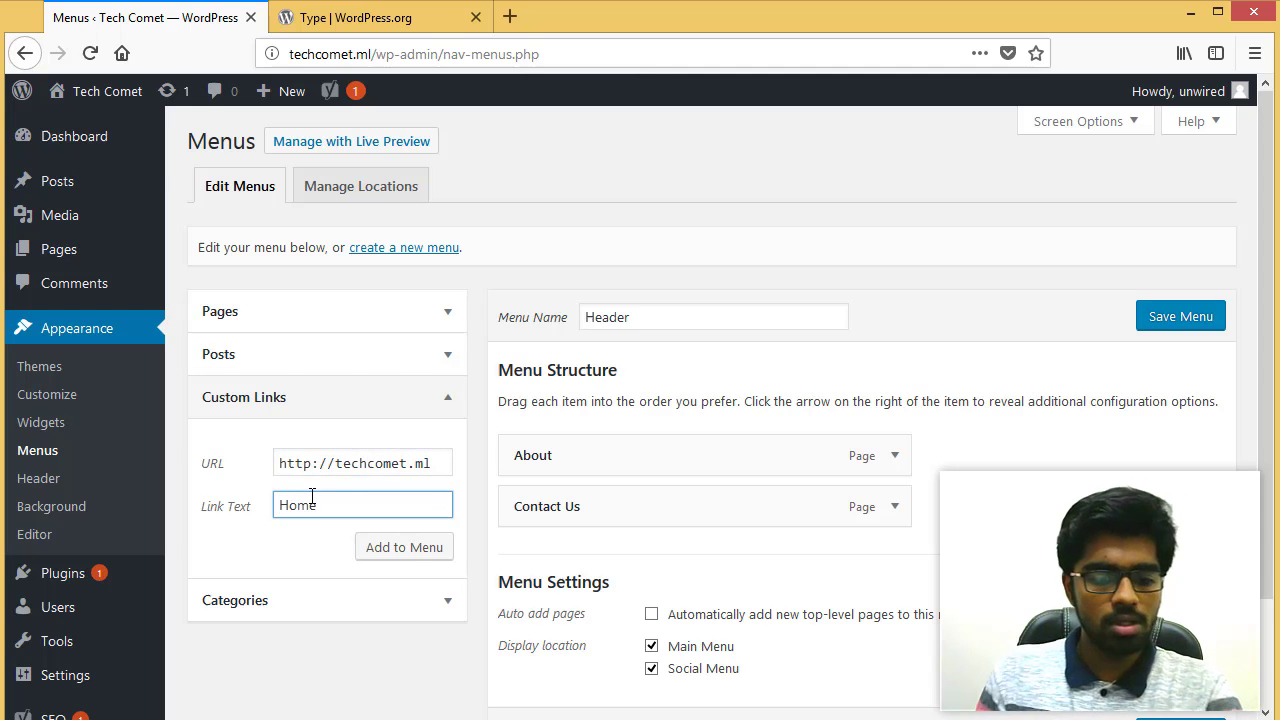
click(418, 546)
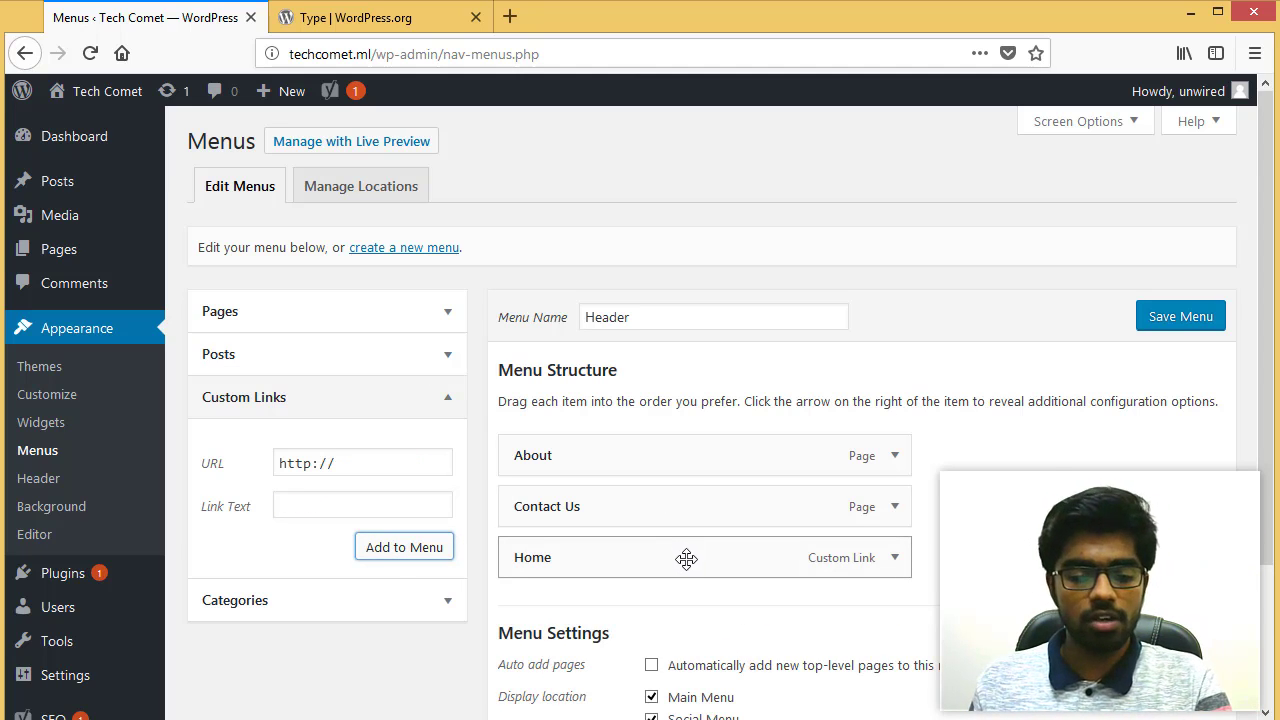
drag(684, 559, 709, 472)
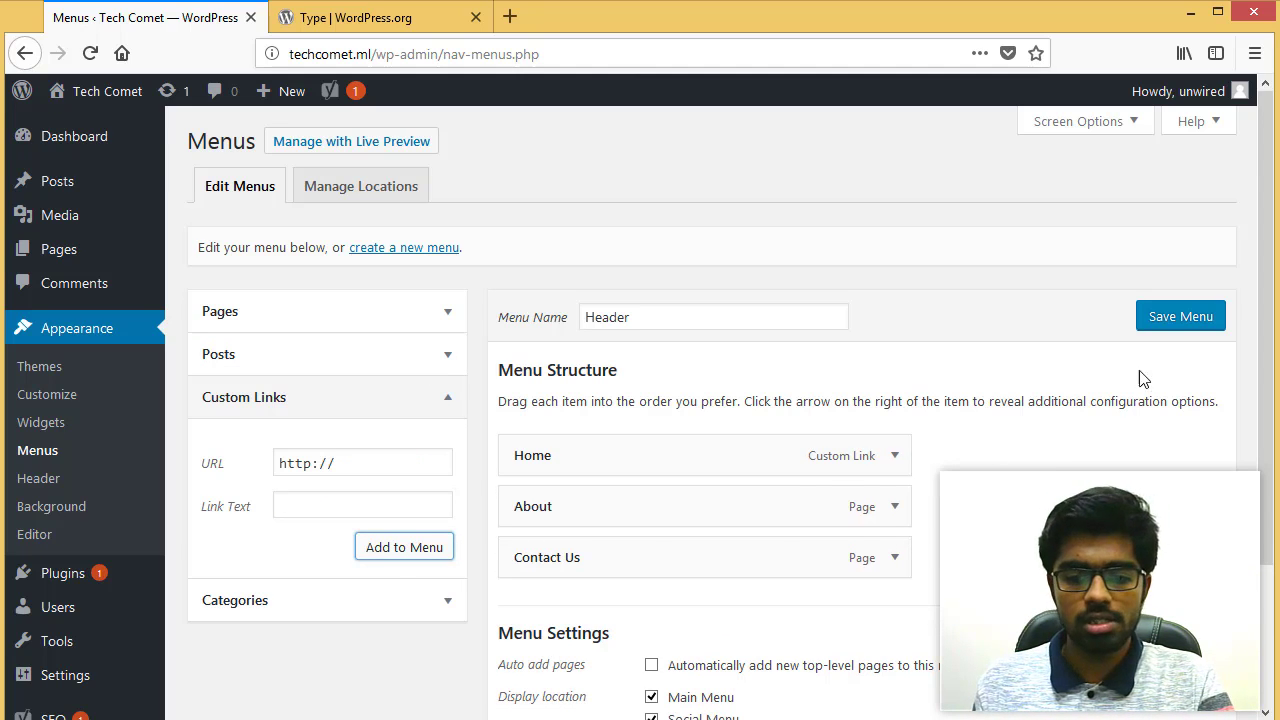
click(1163, 334)
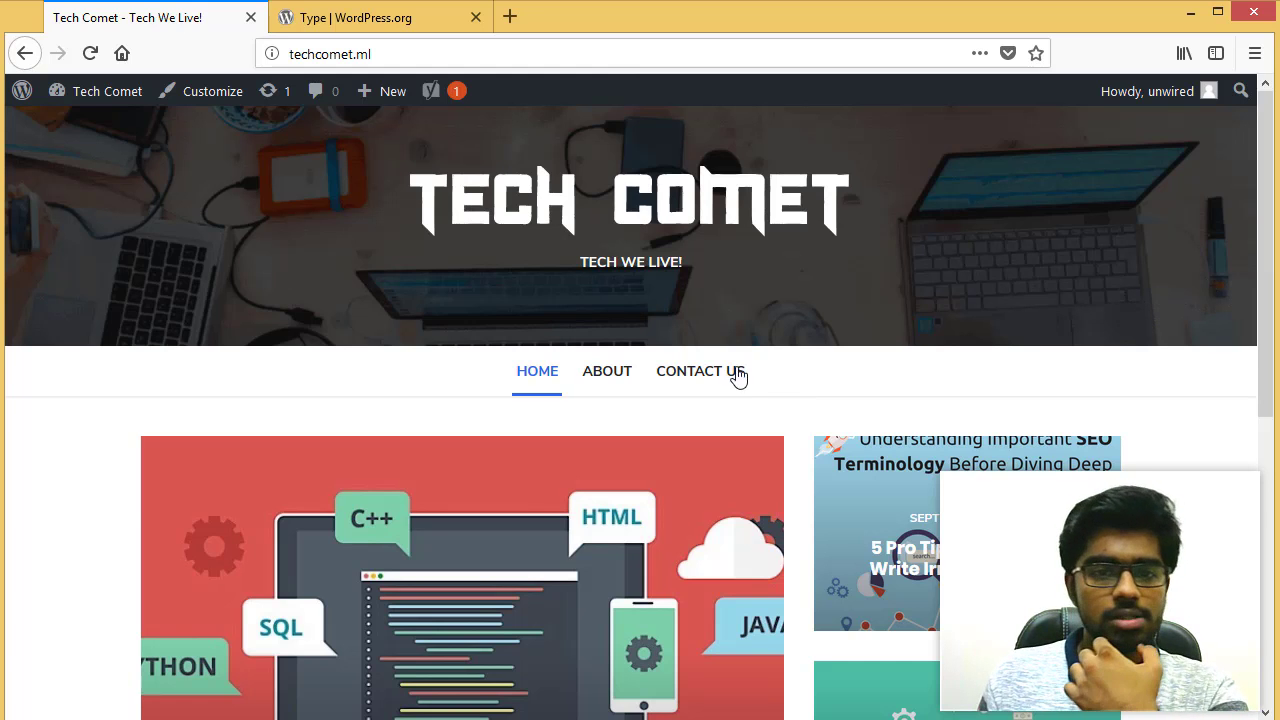
Enable Display Search Icon in the Customizer's Theme Settings > Header
click(190, 95)
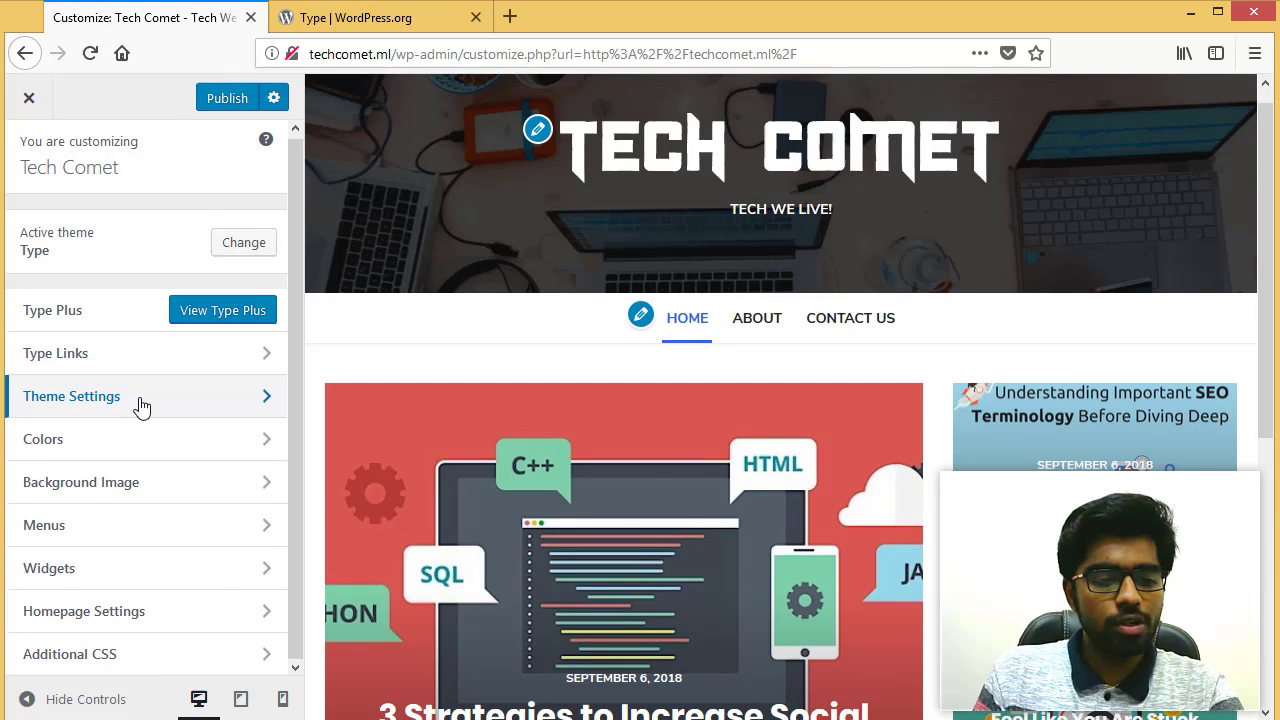
click(138, 404)
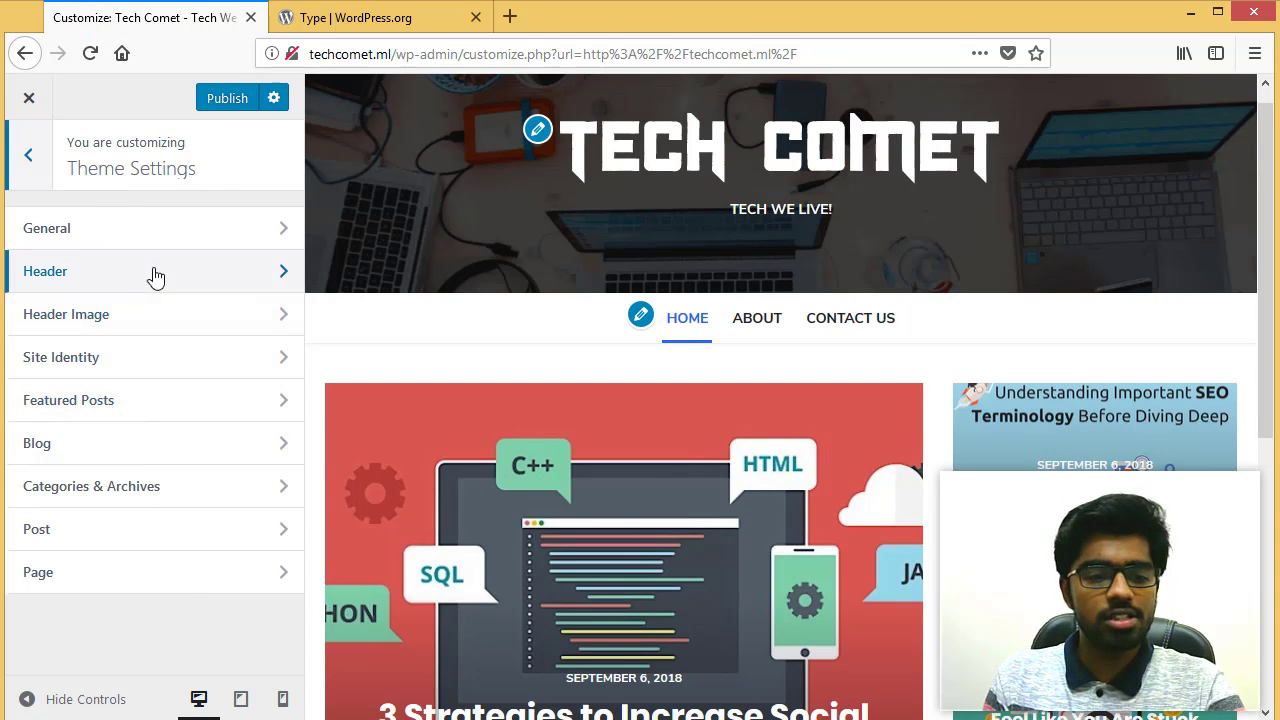
click(154, 274)
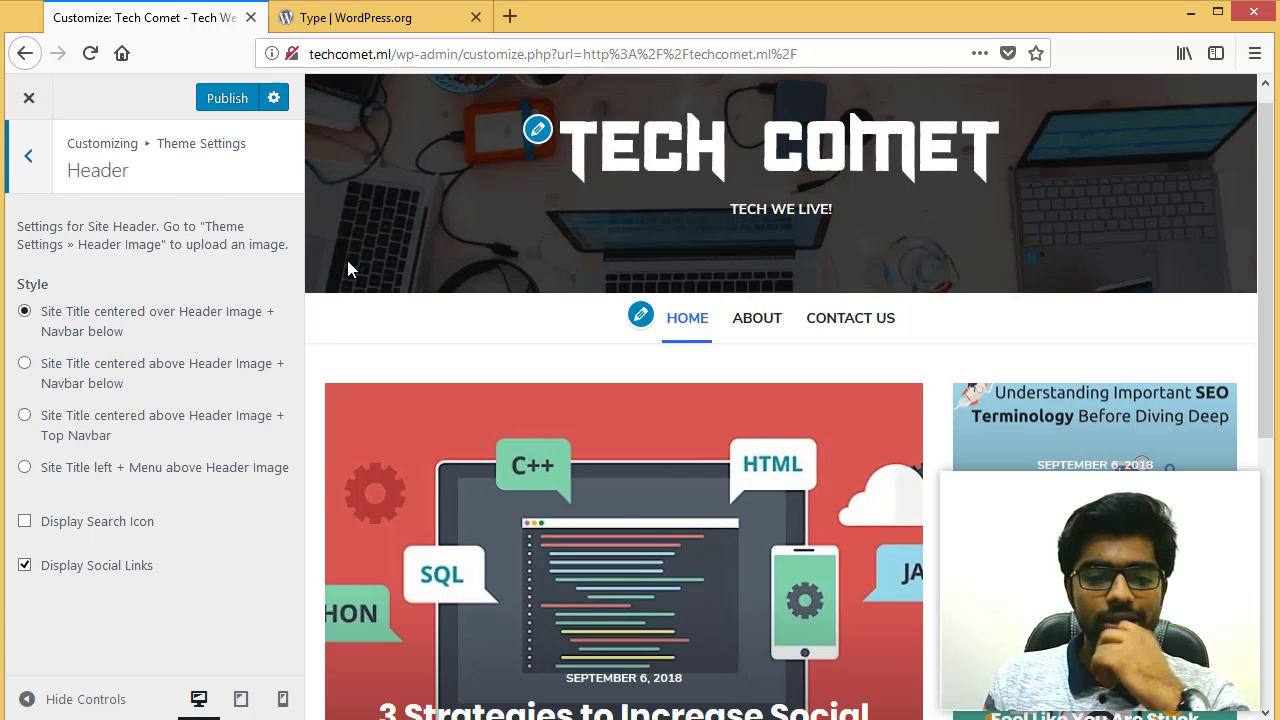
click(100, 537)
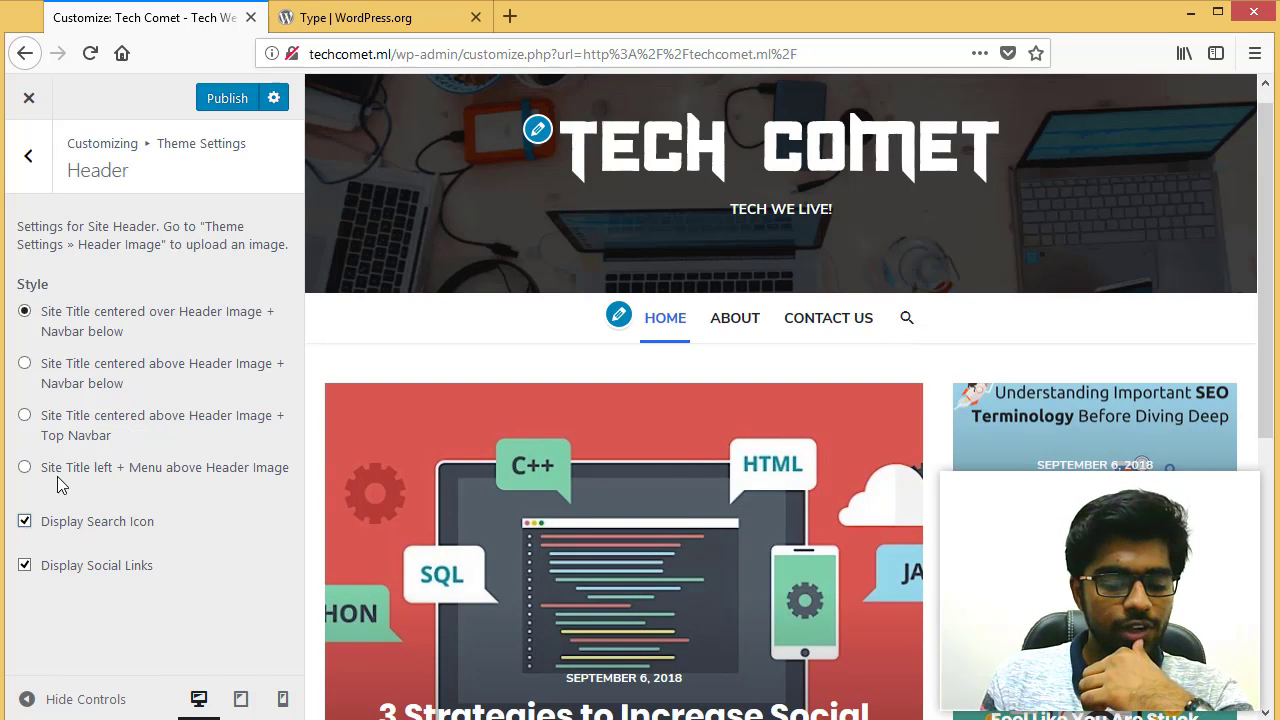
Try the header Style options, keep Site Title over Header Image with Navbar below, and publish
click(25, 469)
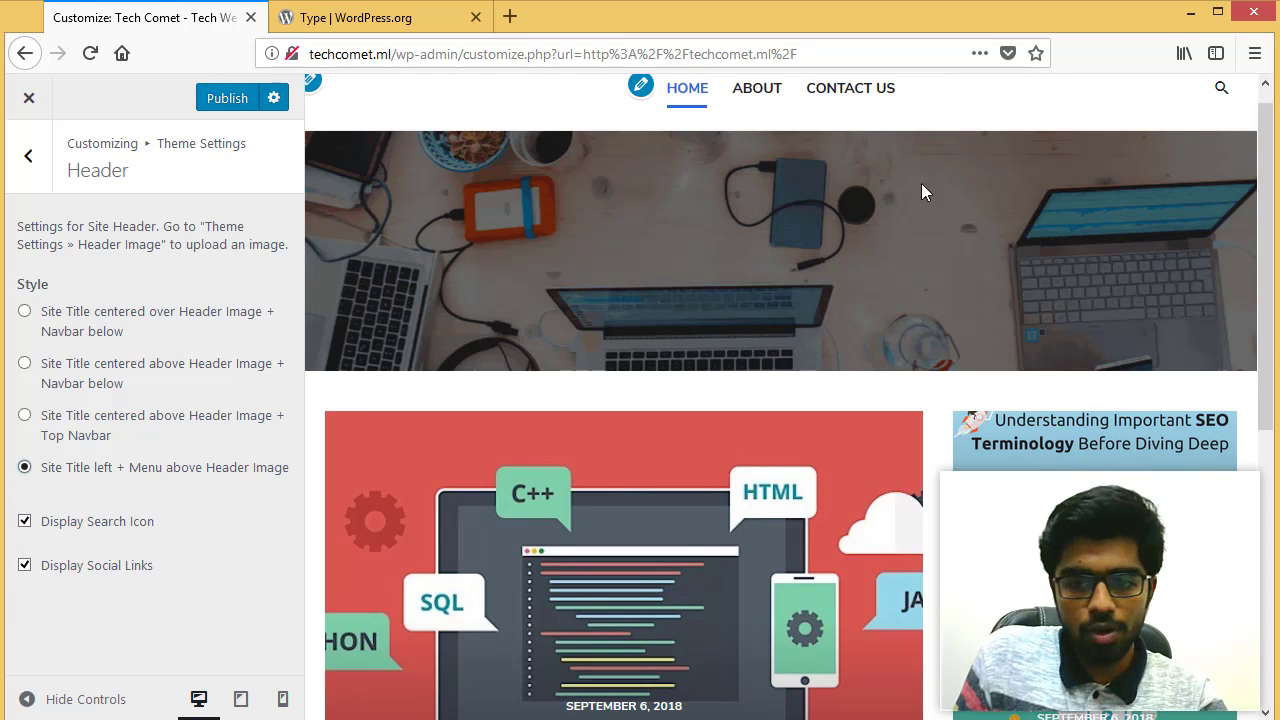
scroll(1265, 190, up, 1)
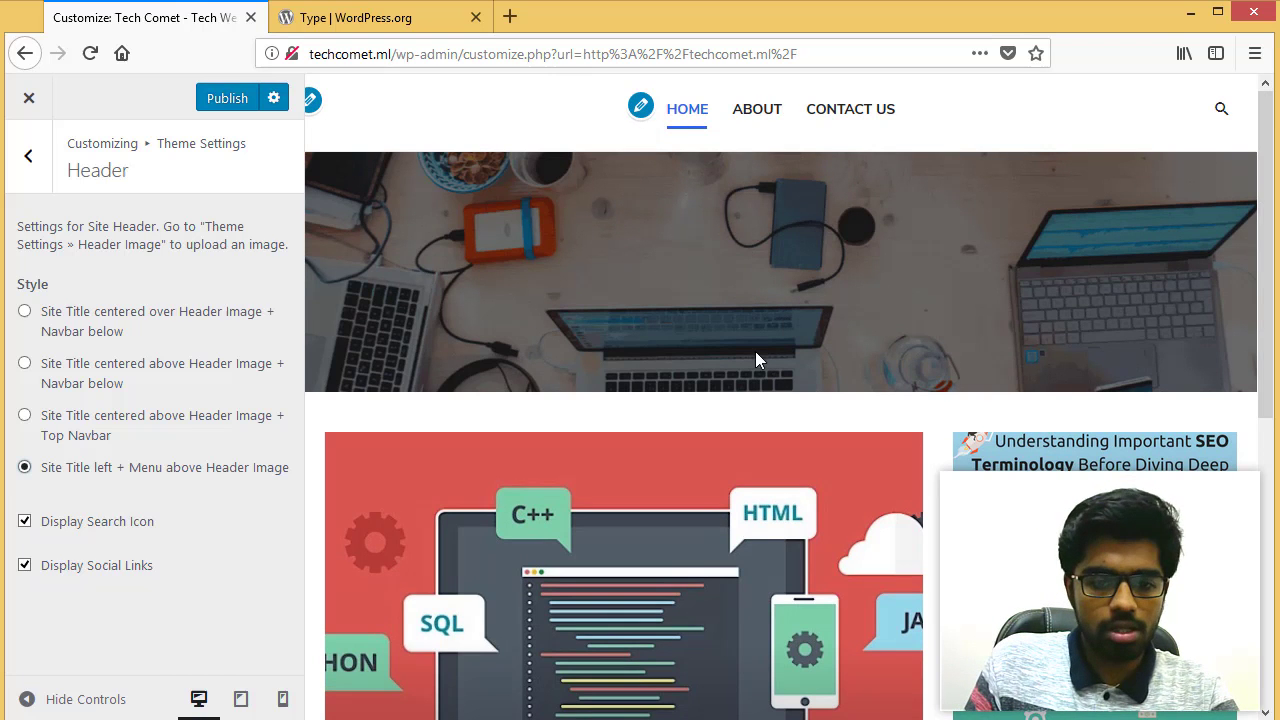
click(25, 418)
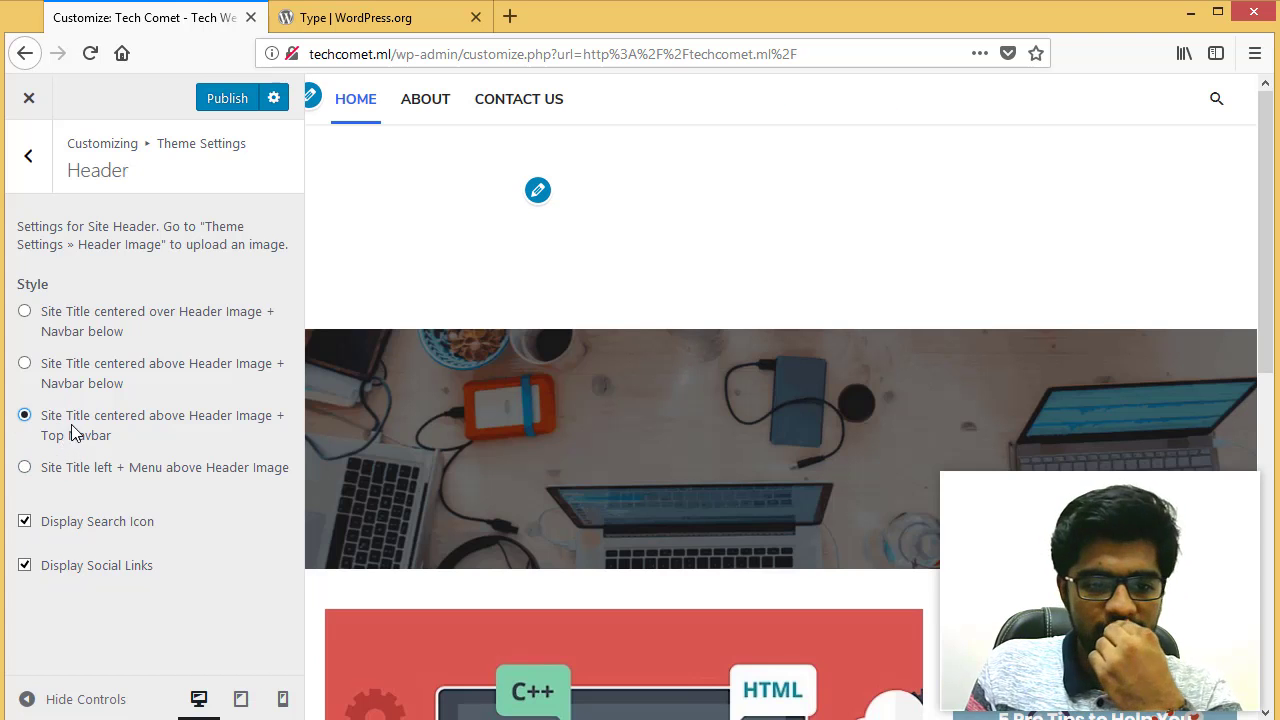
click(25, 366)
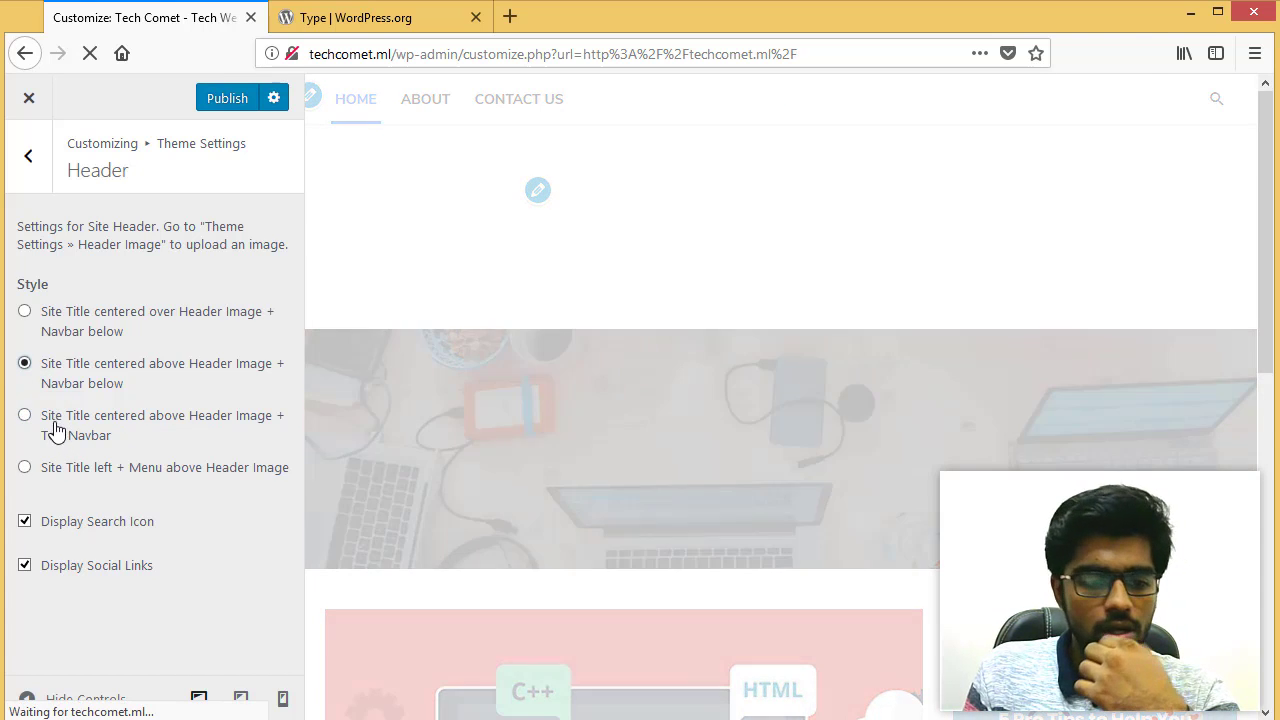
key(Up)
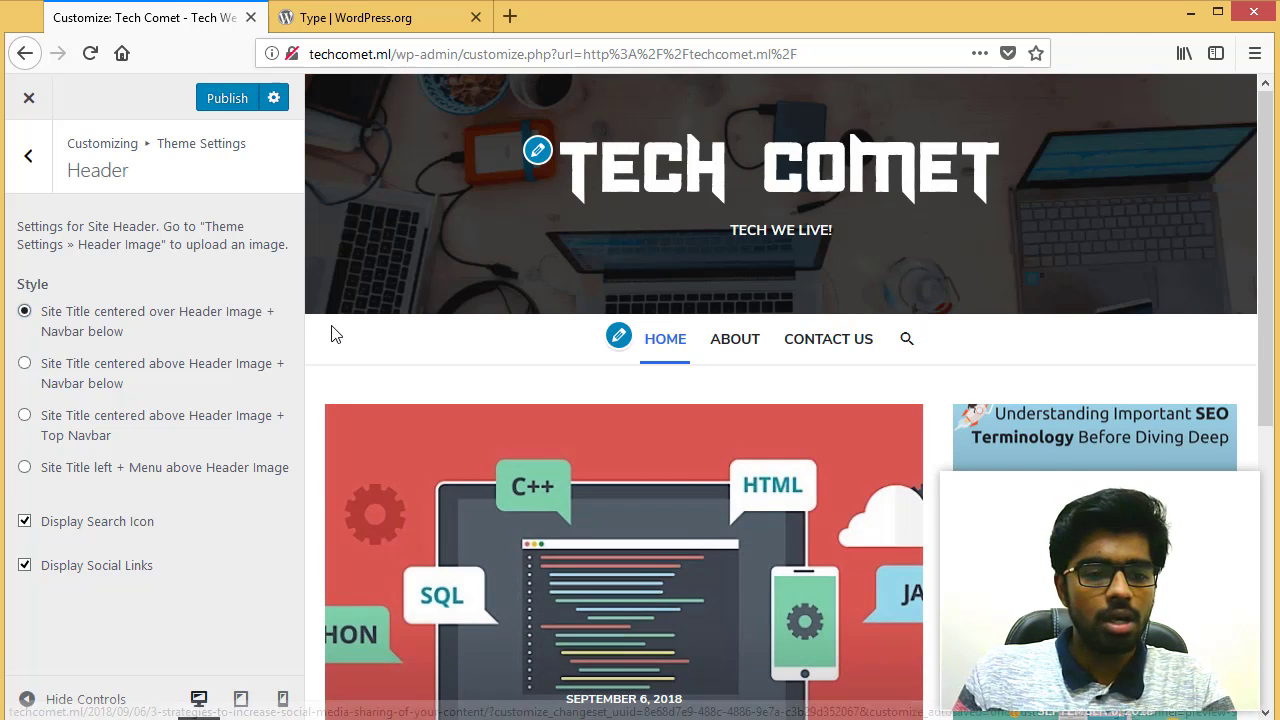
click(226, 99)
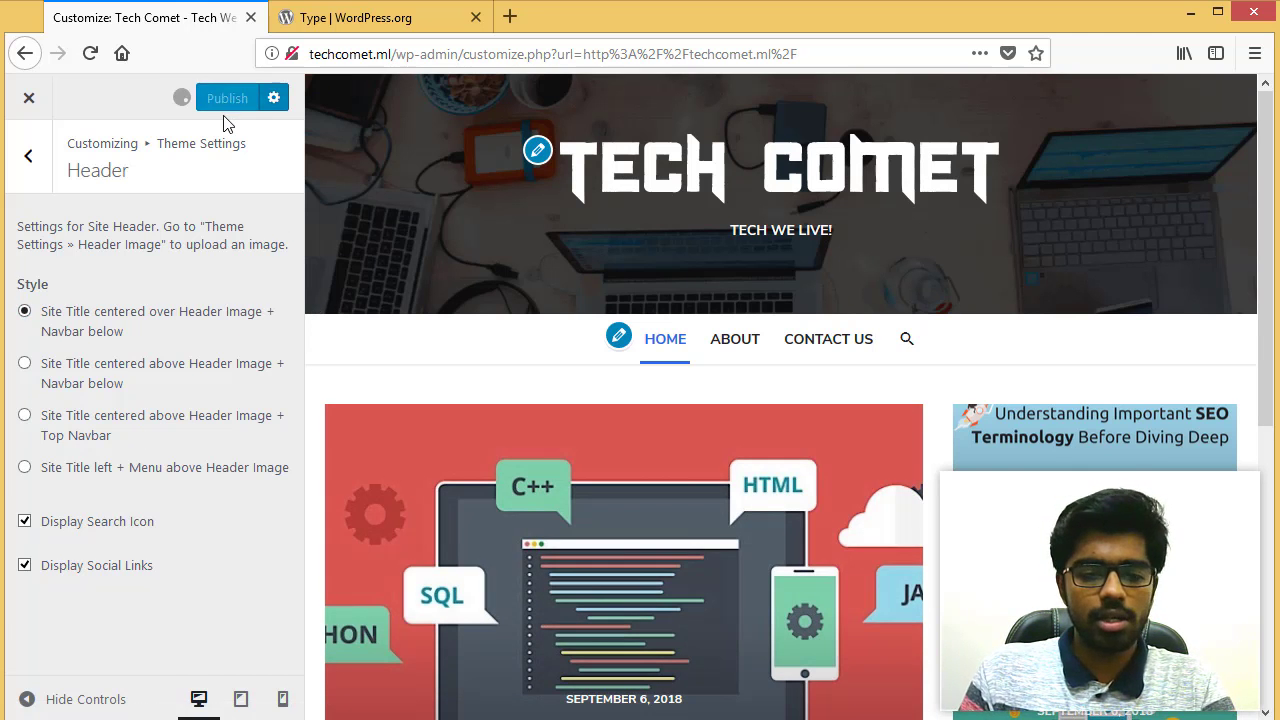
Exit the Customizer and open the 'Drawbacks & Disadvantages of Free Hosting' post from the home page
click(29, 112)
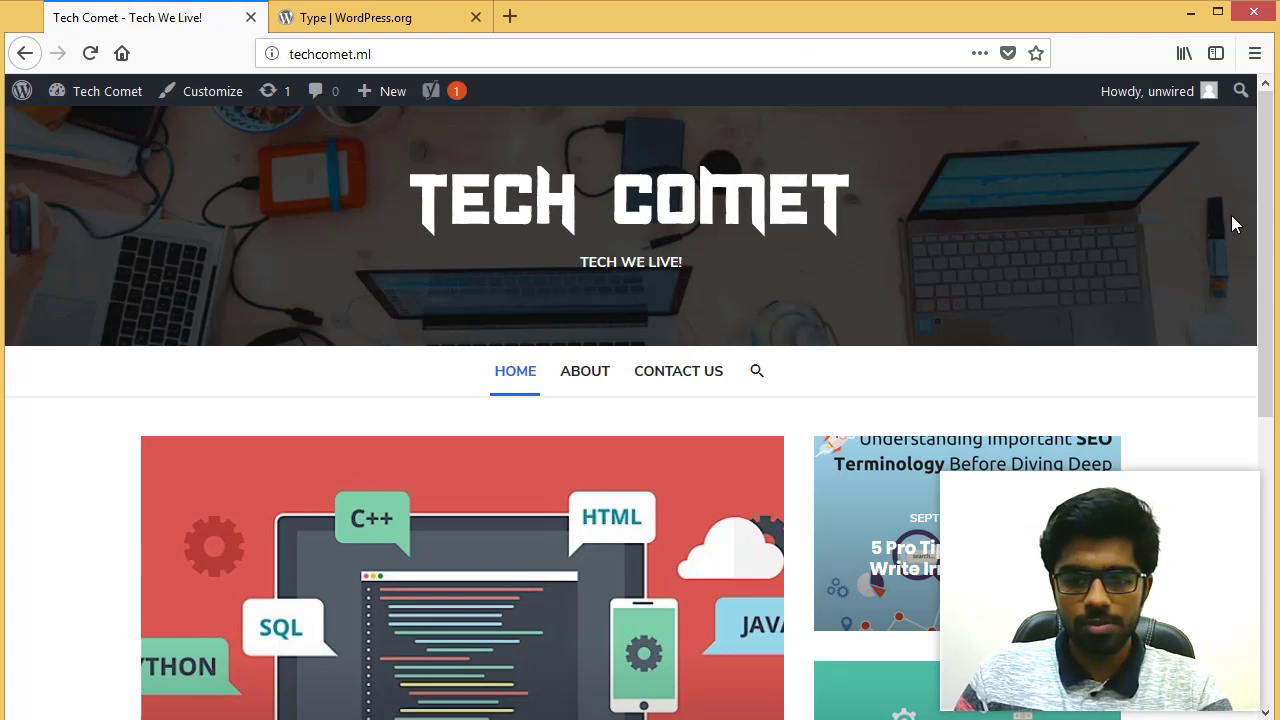
scroll(1250, 380, down, 1)
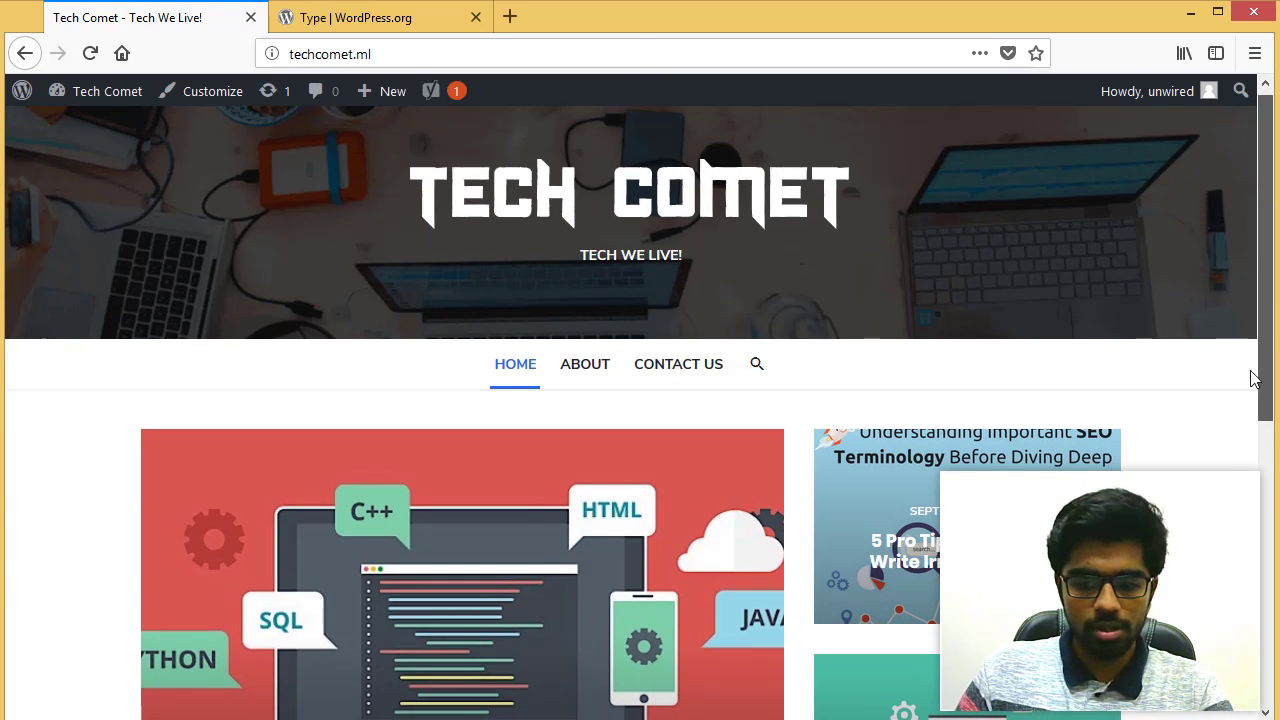
scroll(1266, 320, up, 1)
drag(1270, 205, 1261, 494)
click(449, 449)
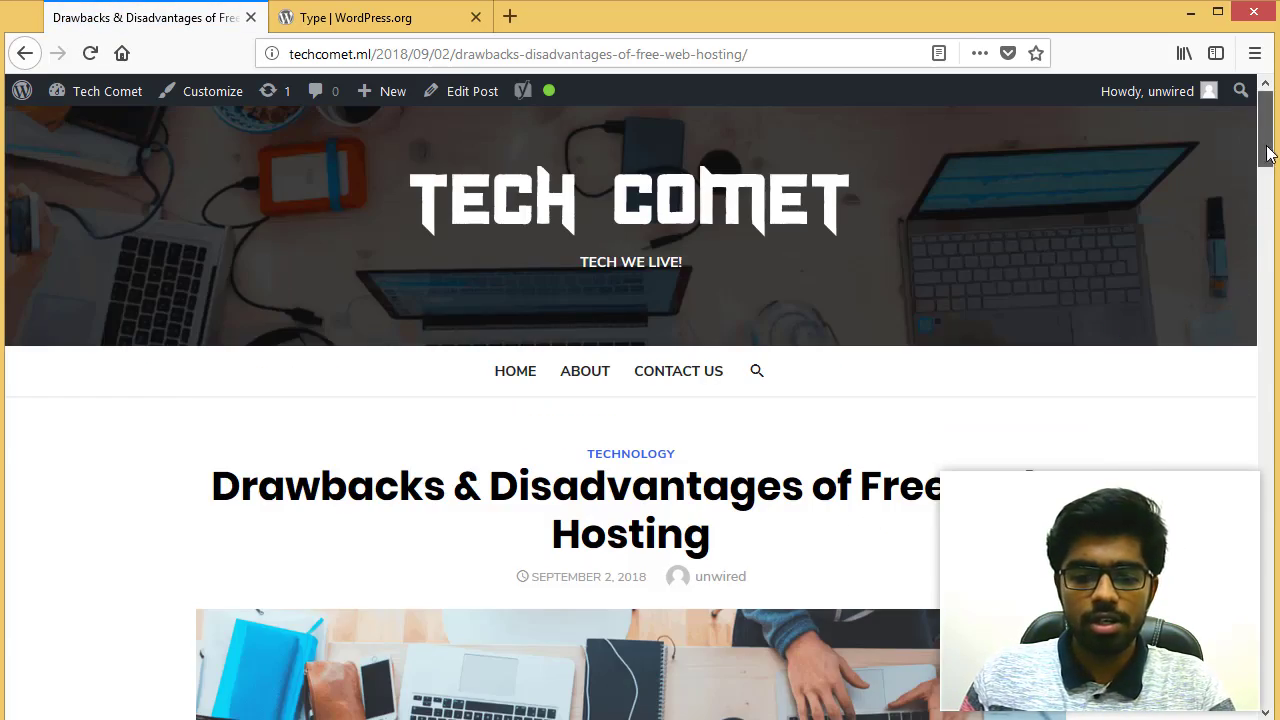
Read through the free hosting post, then return to the home page via the Home menu item
drag(1266, 165, 1264, 706)
scroll(1264, 706, up, 4)
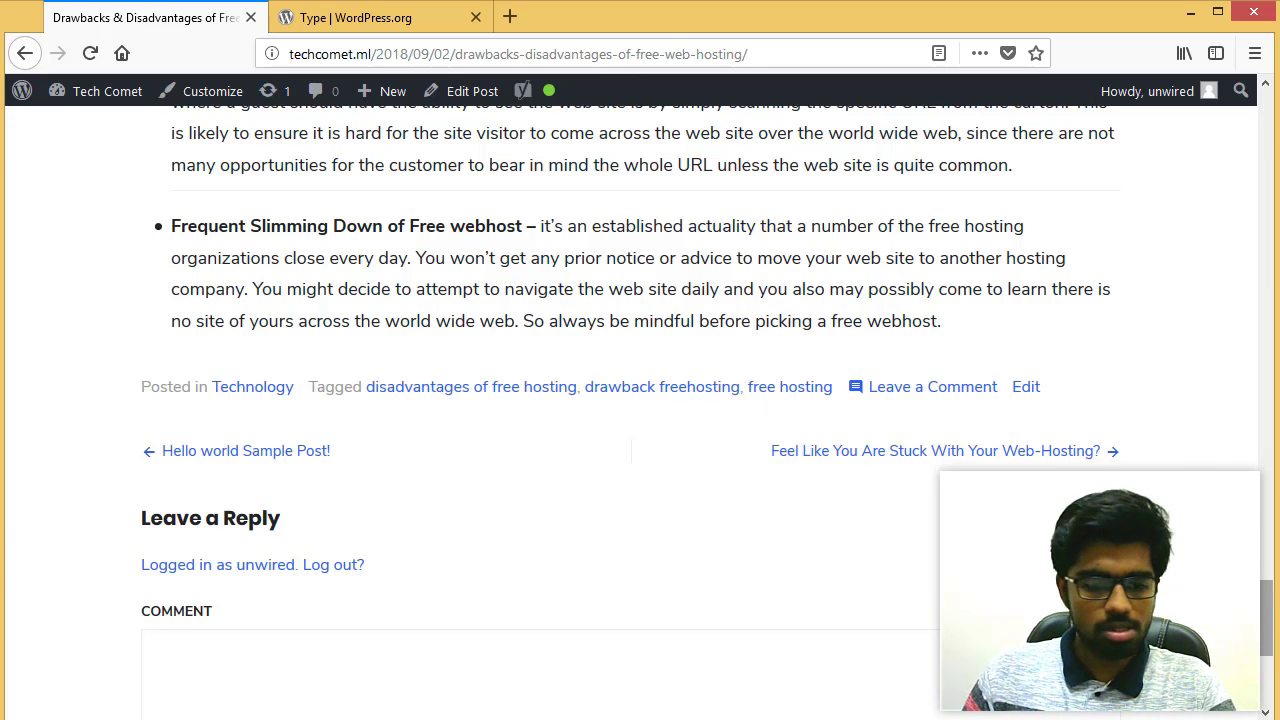
drag(1268, 597, 1218, 125)
click(528, 372)
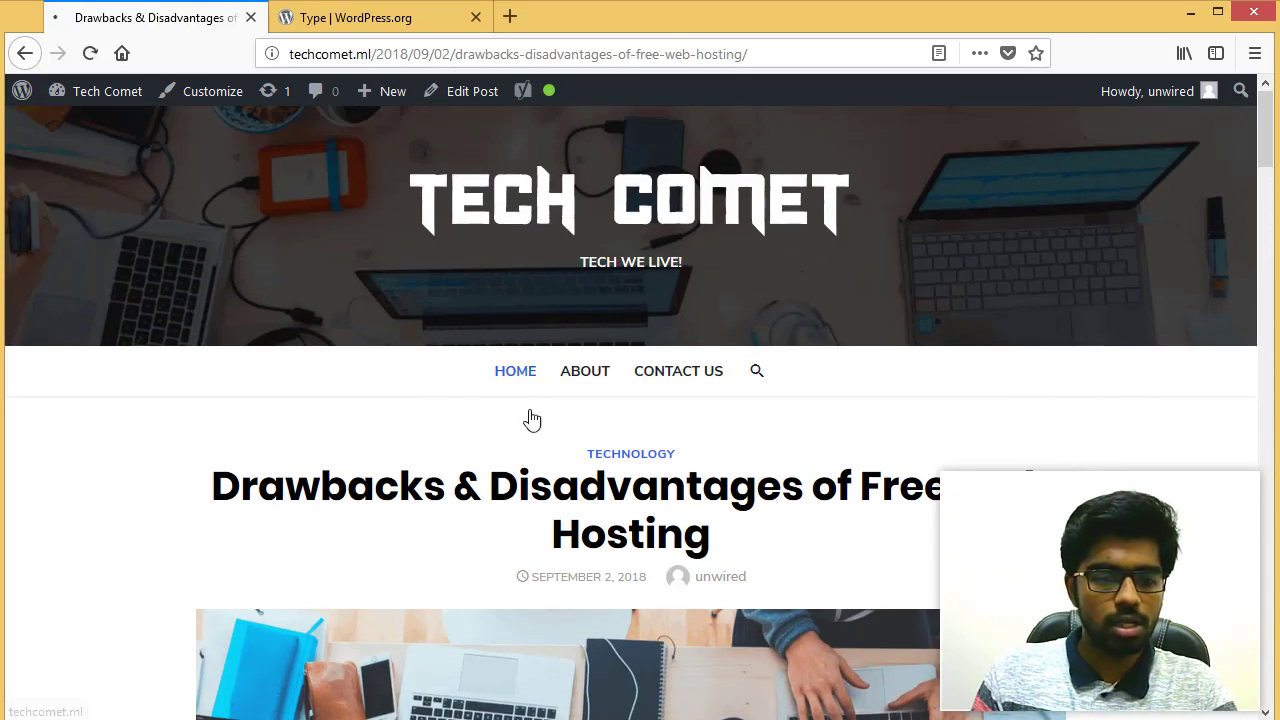